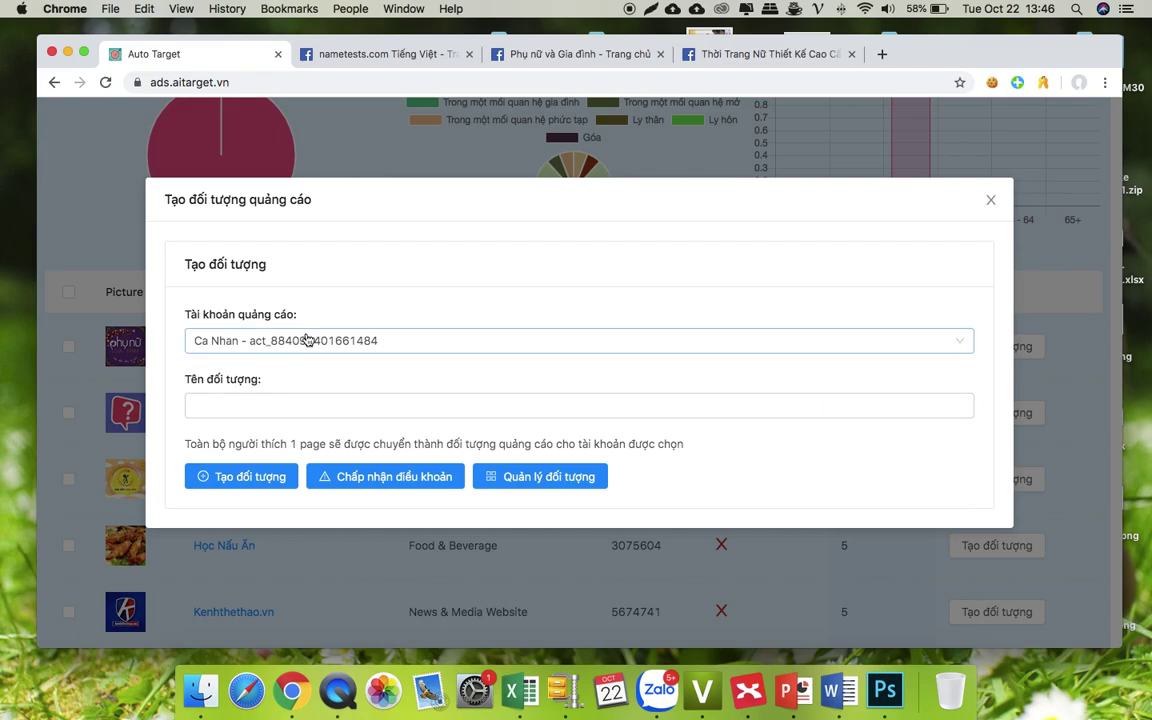
- Name the audience "Trang phunu" and review the custom audience terms for the Ca Nhan ad account
left_click(269, 412)
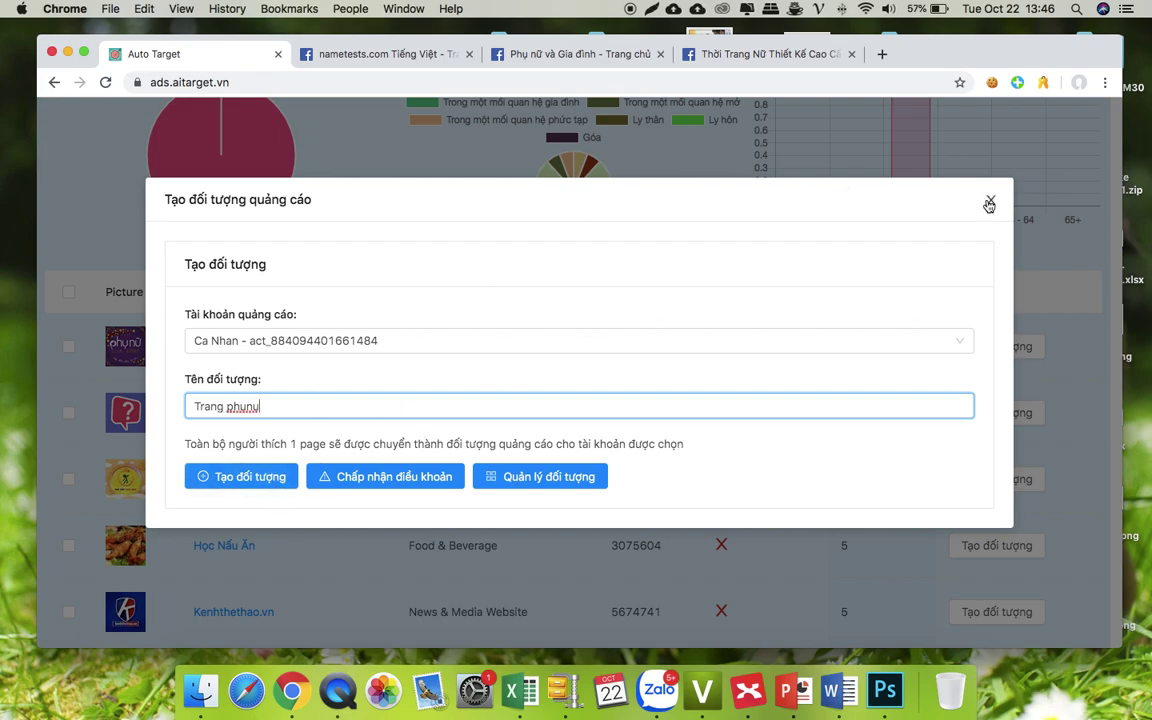
left_click(383, 477)
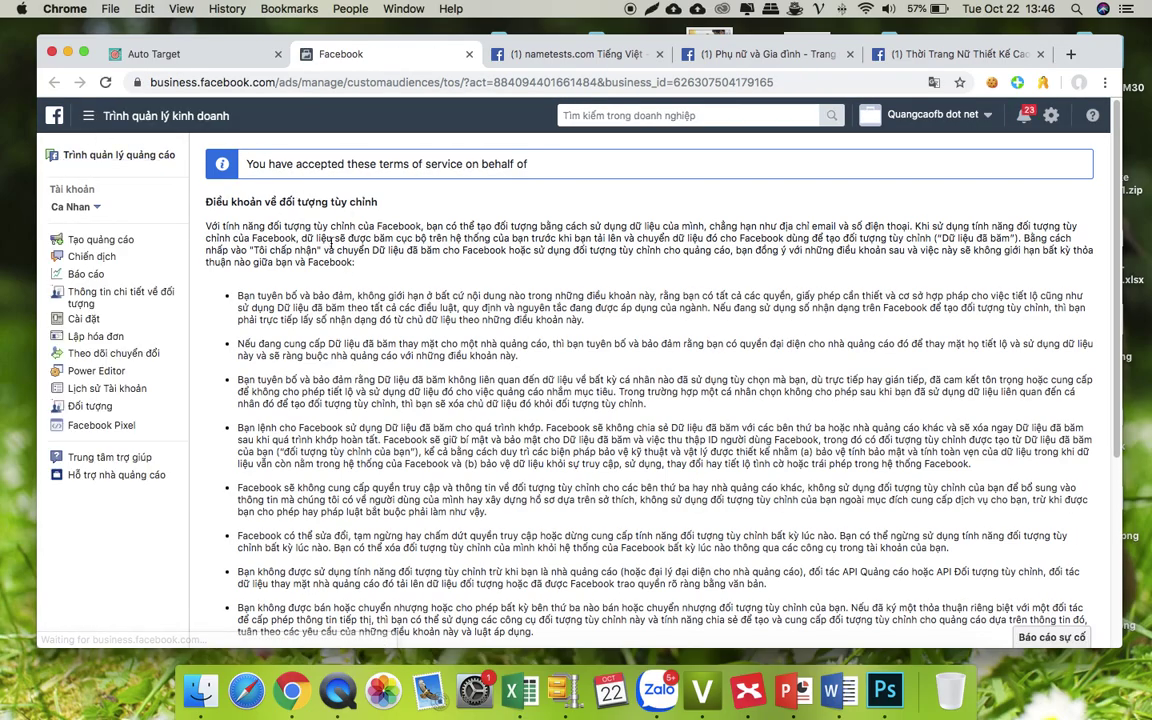
scroll(366, 281, "down", 5)
scroll(481, 288, "up", 5)
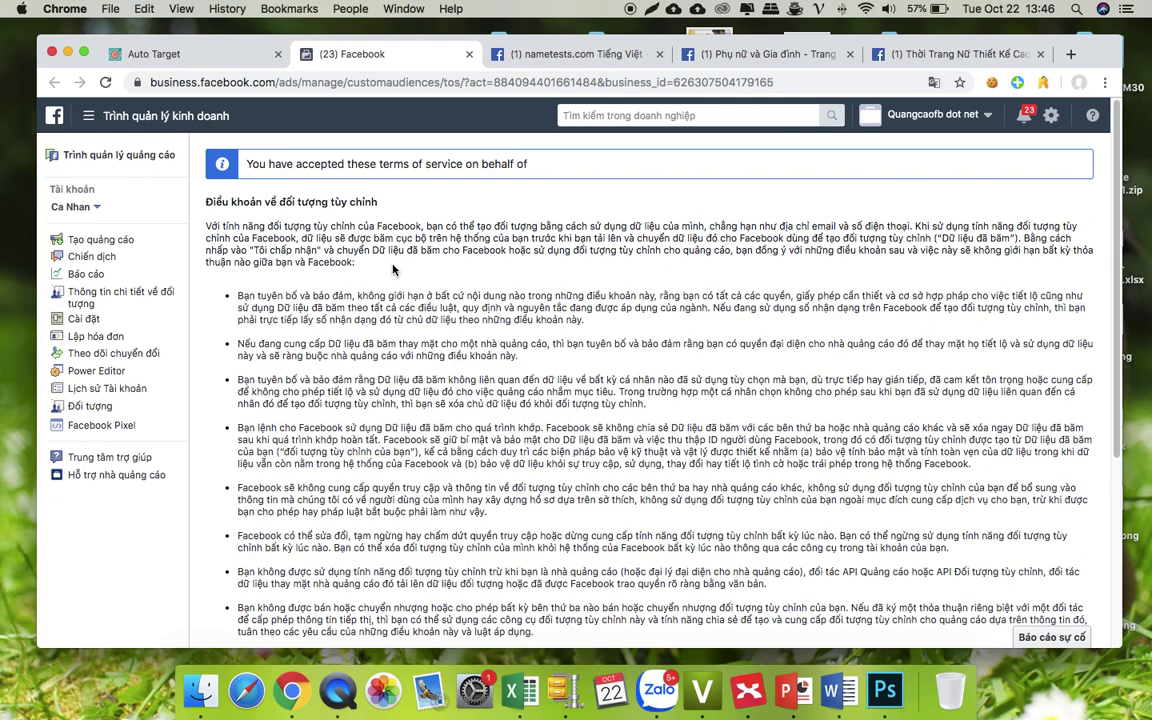
scroll(505, 300, "down", 5)
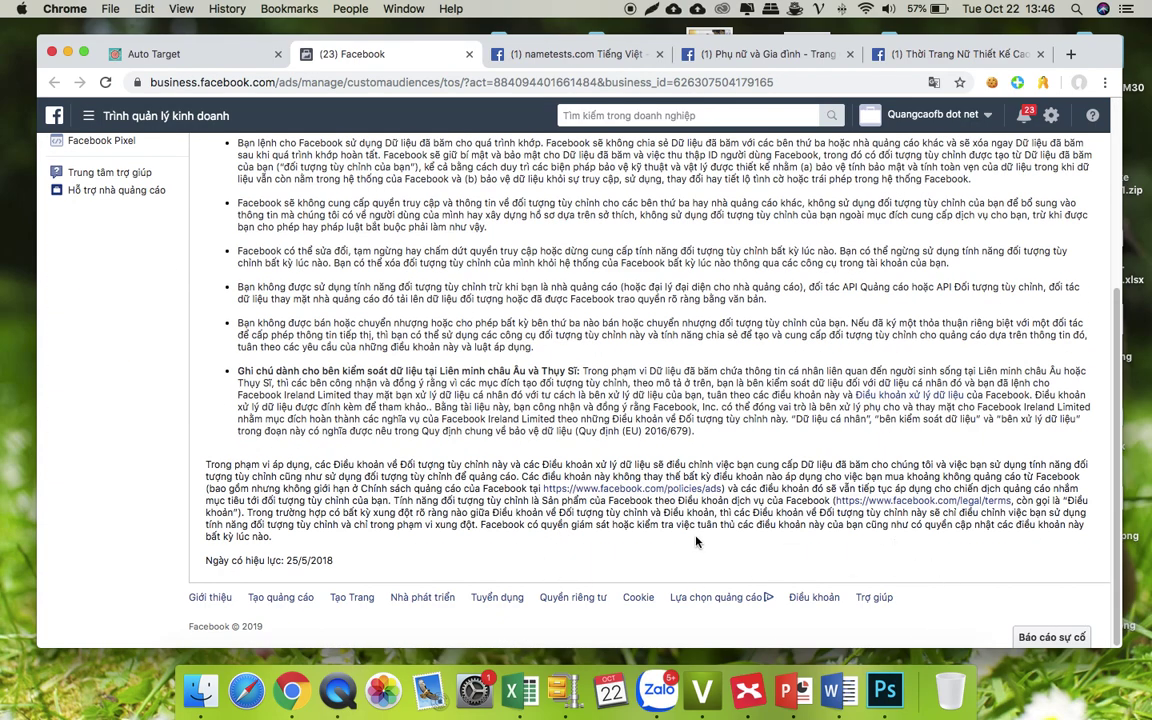
left_click(168, 52)
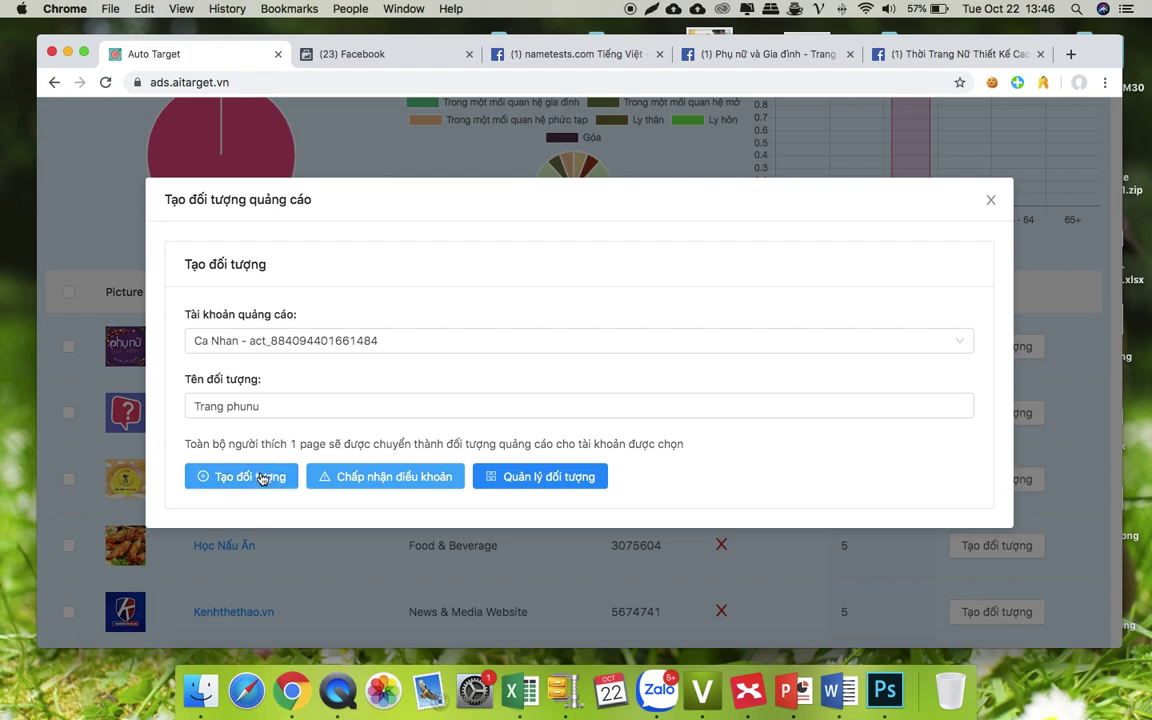
- Close the audience dialog and leave only the Phụ nữ và Gia đình page selected in the page list
left_click(990, 200)
left_click(68, 348)
left_click(68, 412)
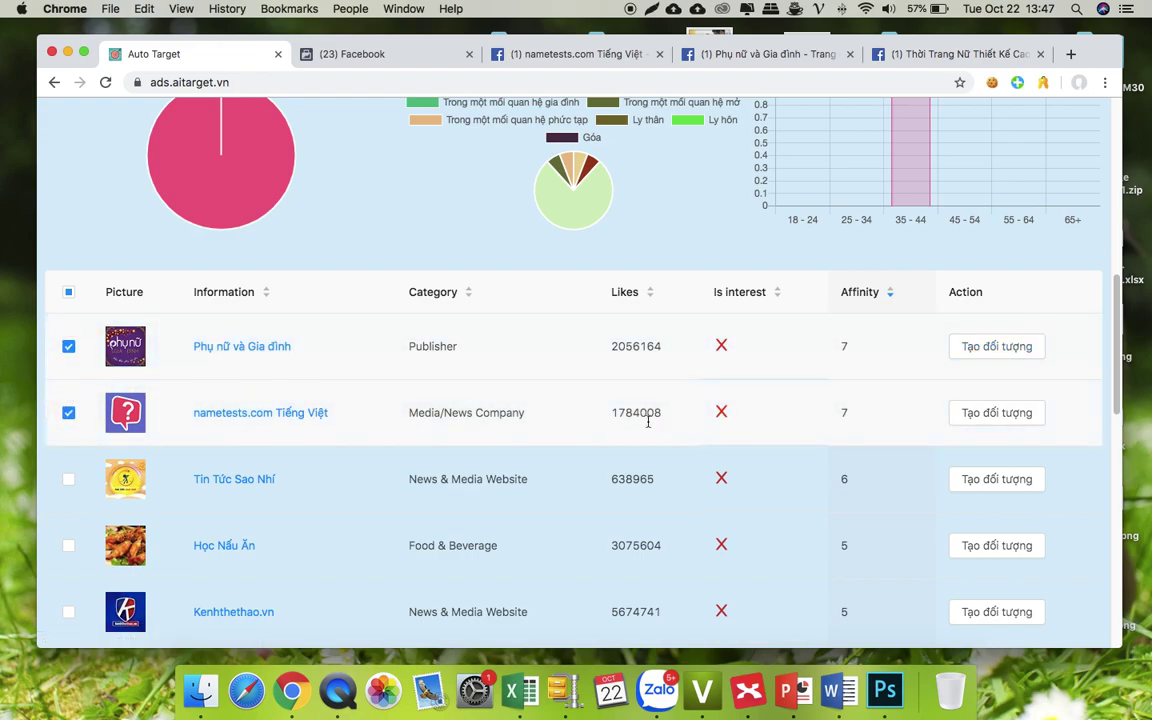
left_click(65, 411)
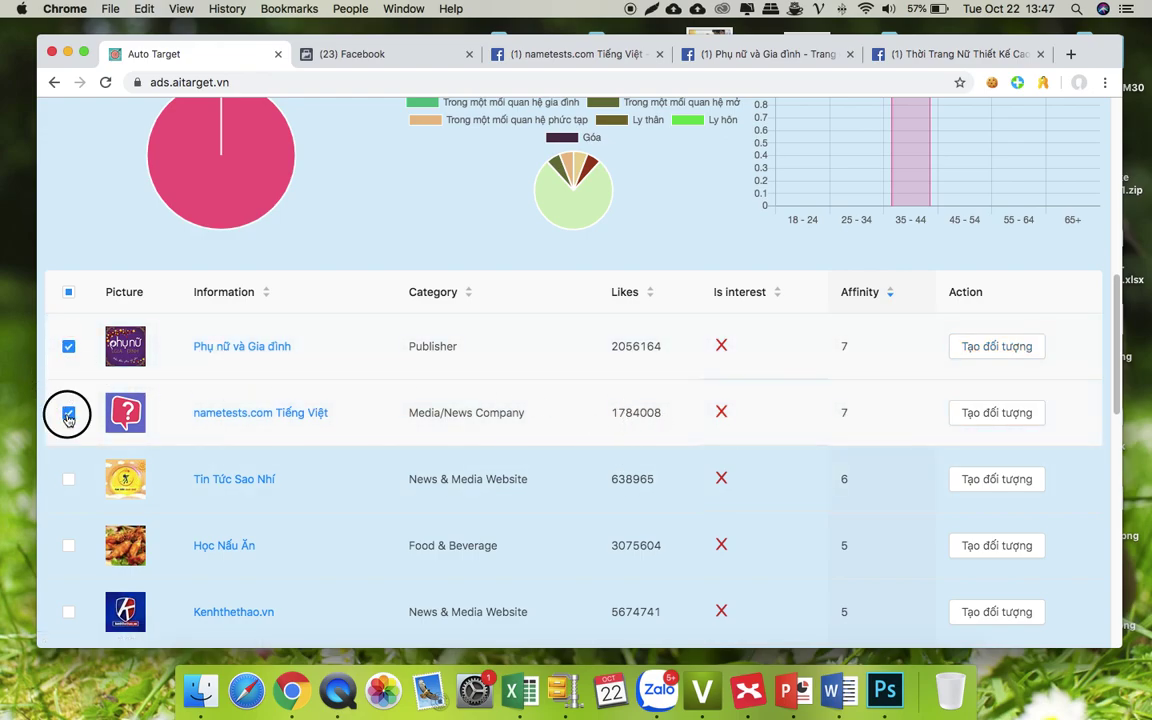
- Examine the list of pages with their categories, likes, interest status and affinity
scroll(681, 463, "down", 10)
scroll(681, 463, "up", 8)
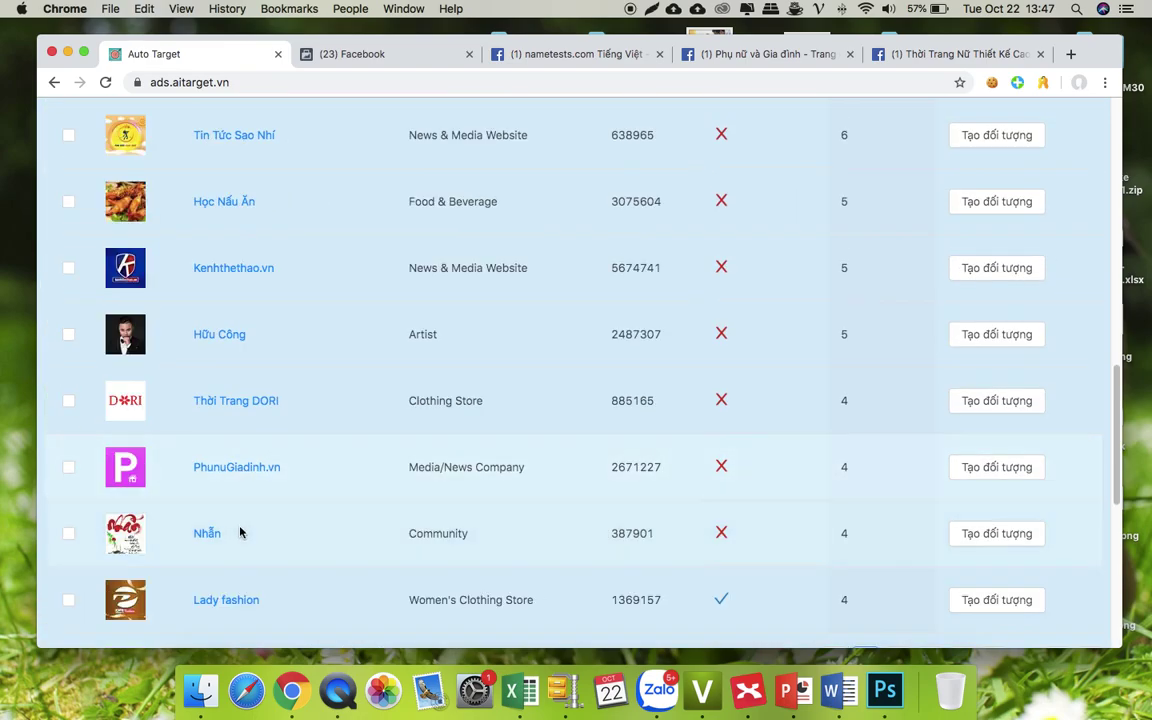
scroll(265, 584, "down", 3)
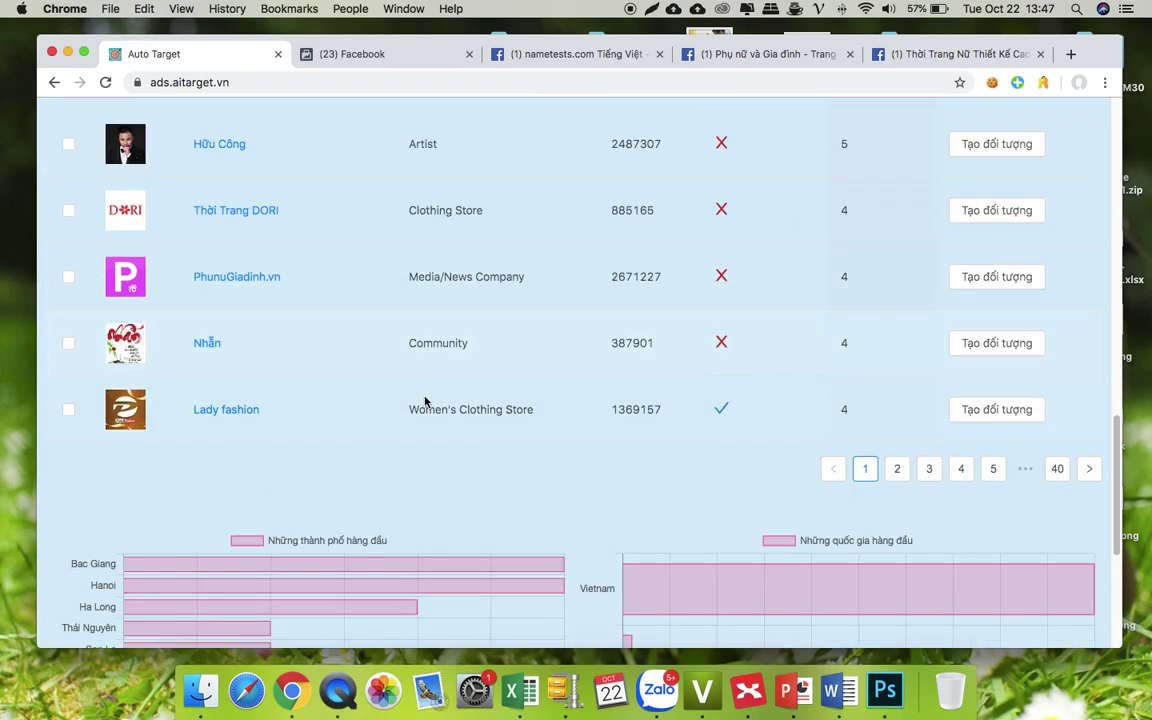
scroll(230, 400, "up", 2)
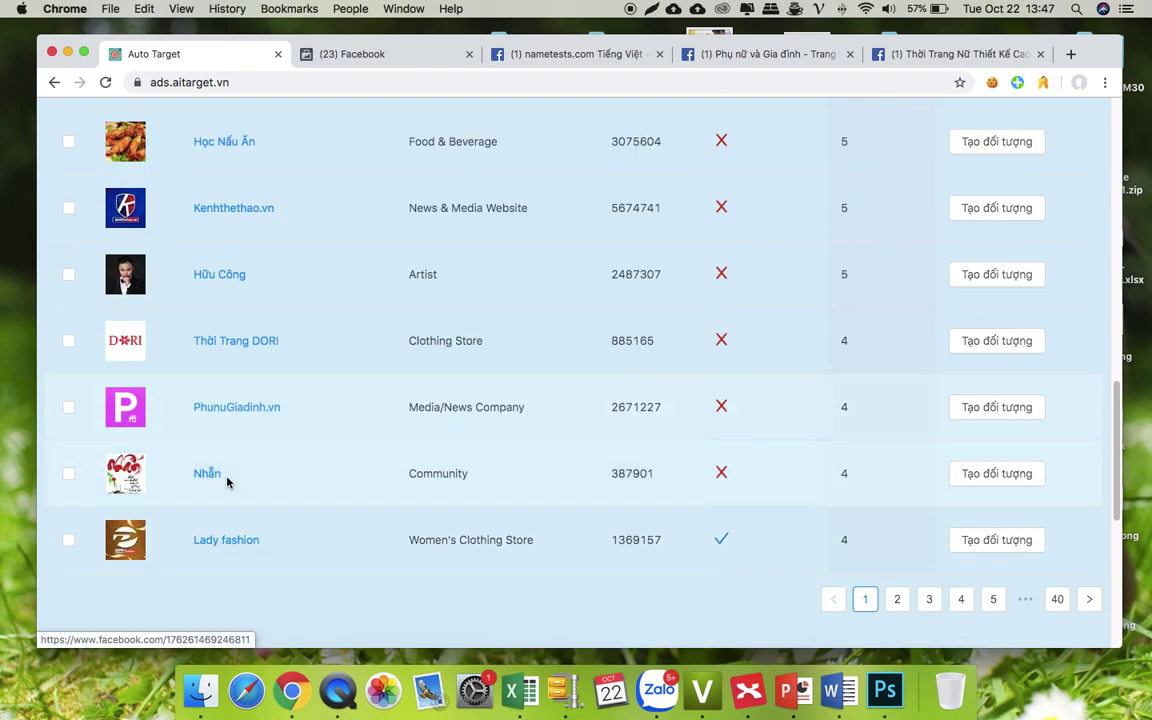
scroll(250, 320, "up", 1)
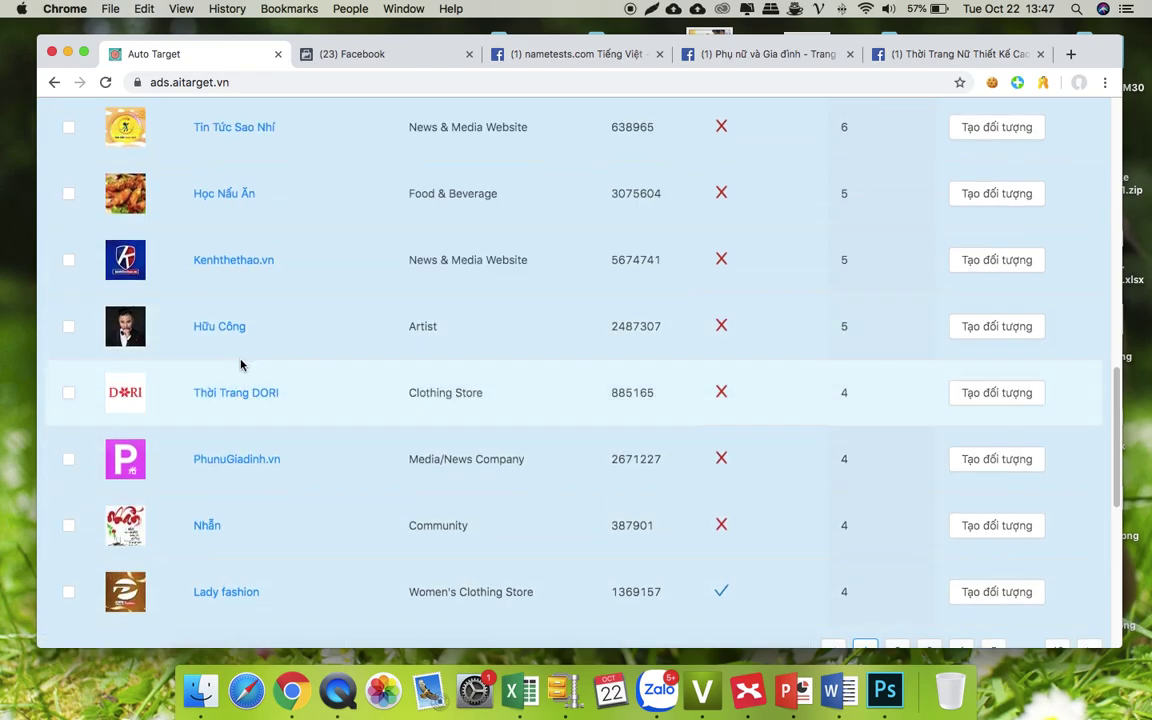
scroll(260, 370, "up", 5)
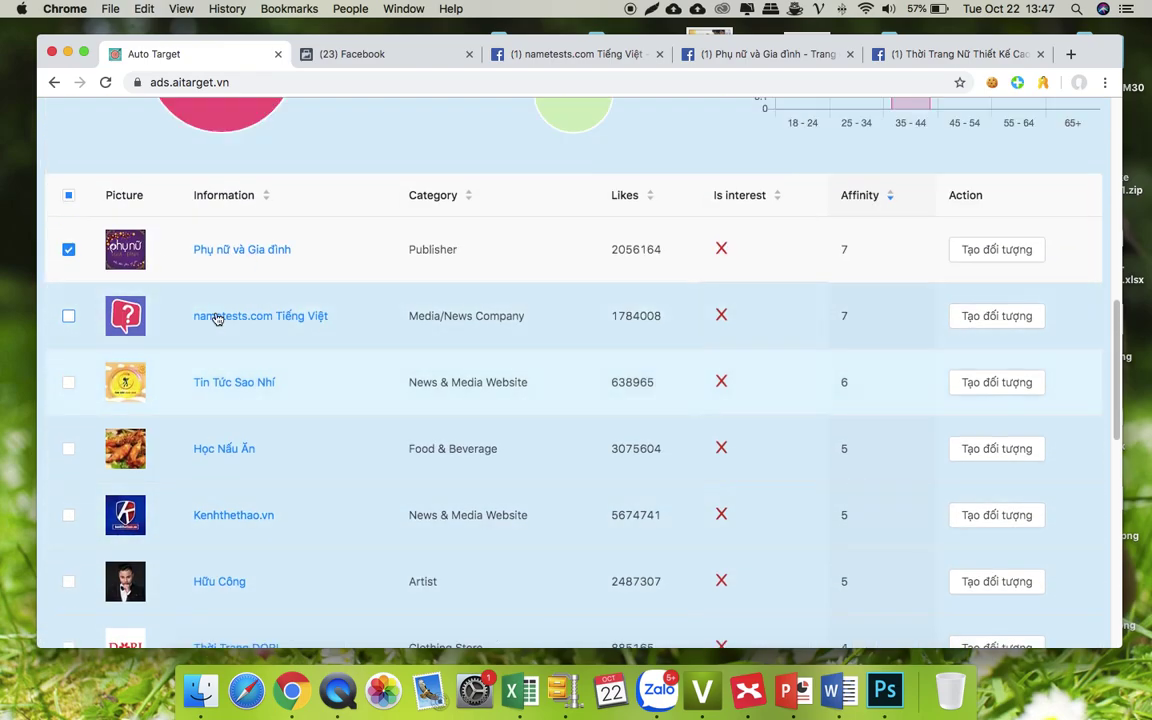
scroll(350, 370, "up", 5)
scroll(340, 385, "down", 10)
scroll(340, 387, "up", 4)
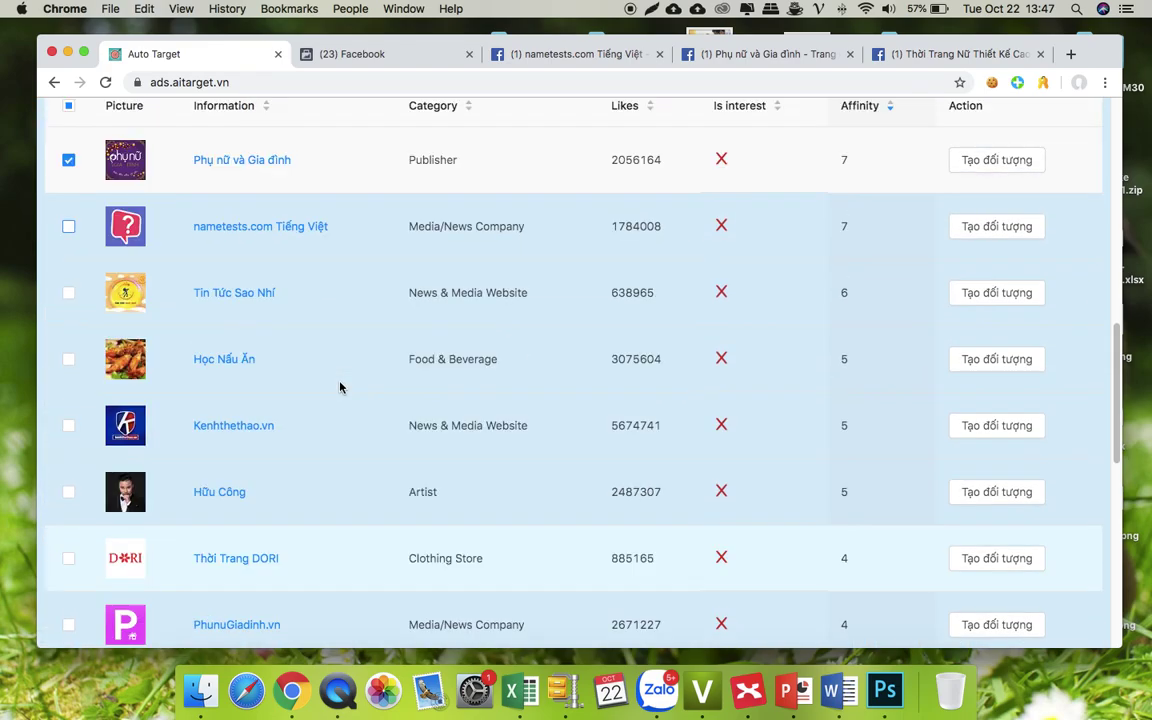
- Create the Trang phunu ad audience from the Phụ nữ và Gia đình page for the Ca Nhan account, then close the dialog
scroll(340, 387, "up", 2)
left_click(989, 289)
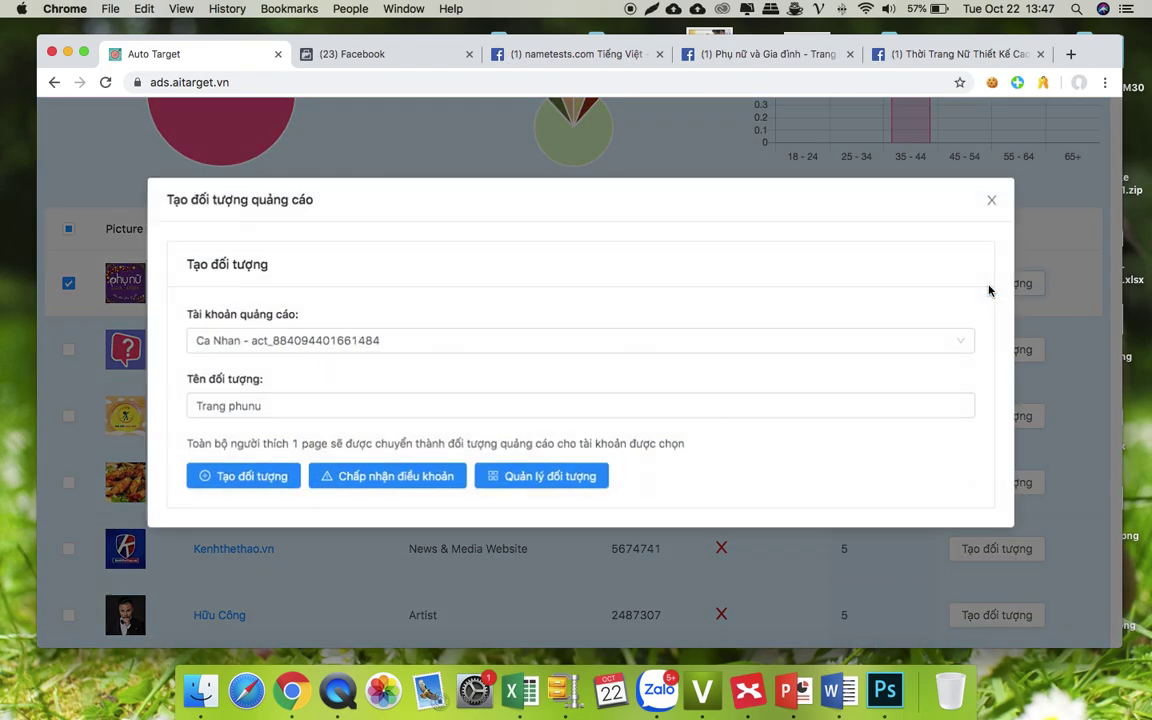
left_click(285, 405)
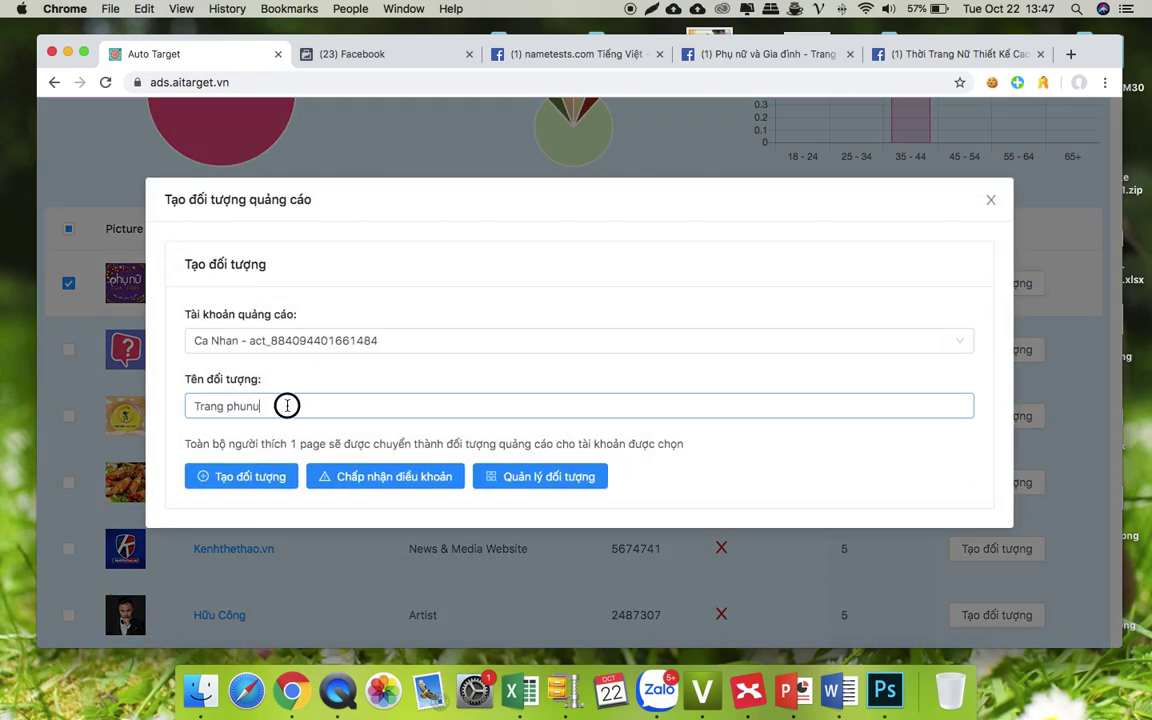
left_click(244, 478)
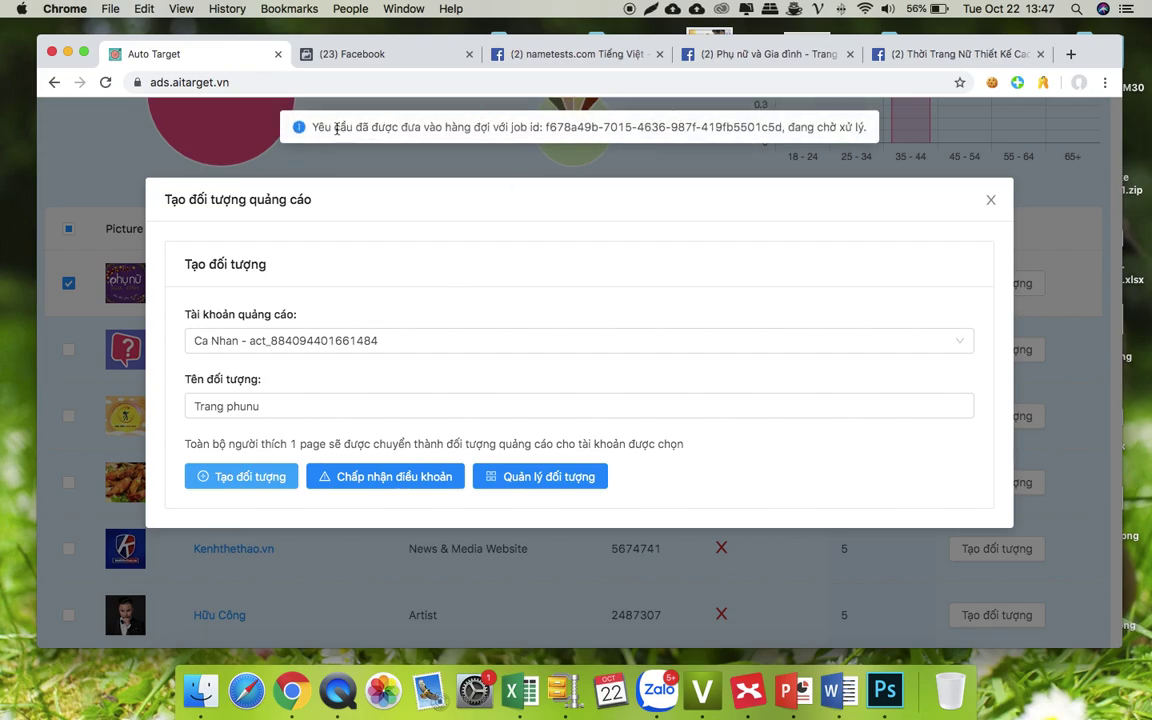
left_click_drag(316, 127, 876, 135)
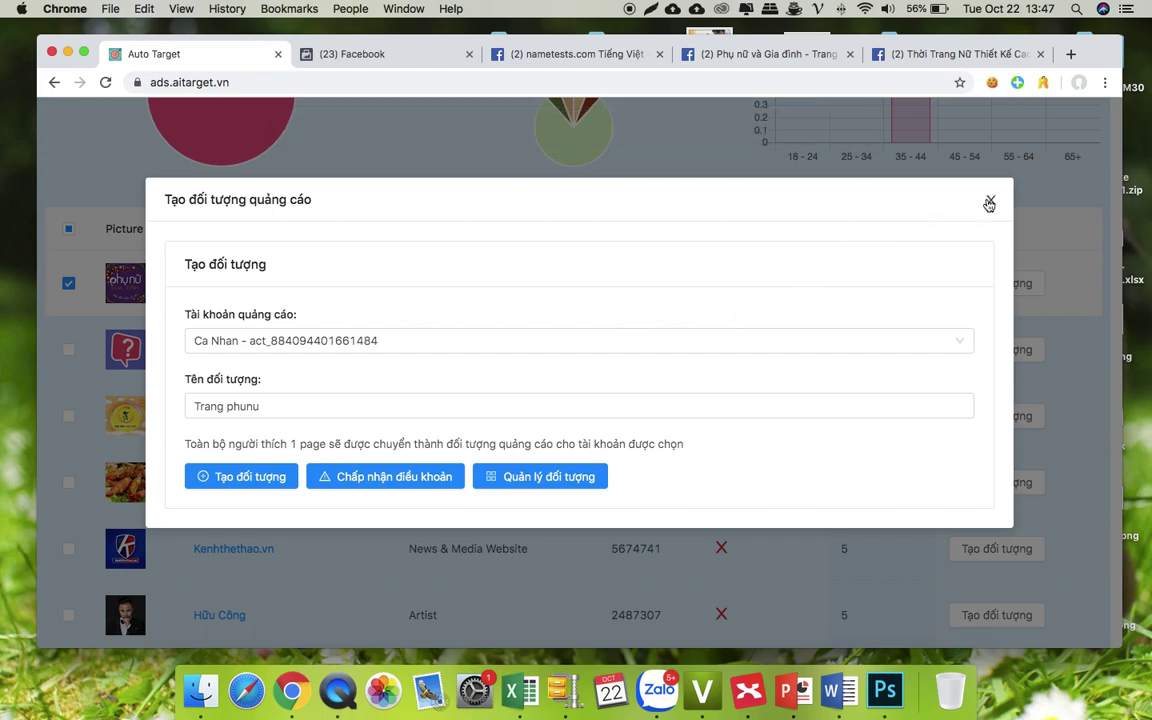
left_click(989, 204)
- Open Facebook's audience management for the created audience and switch to the Ca Nhan ad account
left_click(975, 287)
left_click(535, 479)
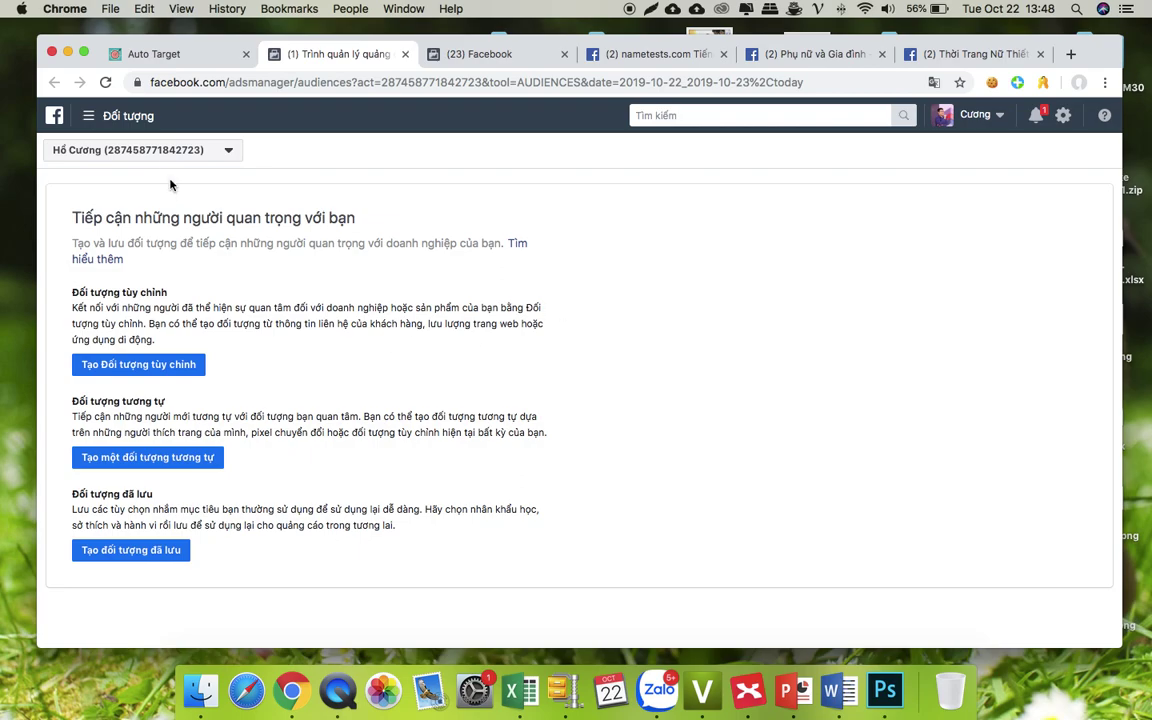
left_click(190, 152)
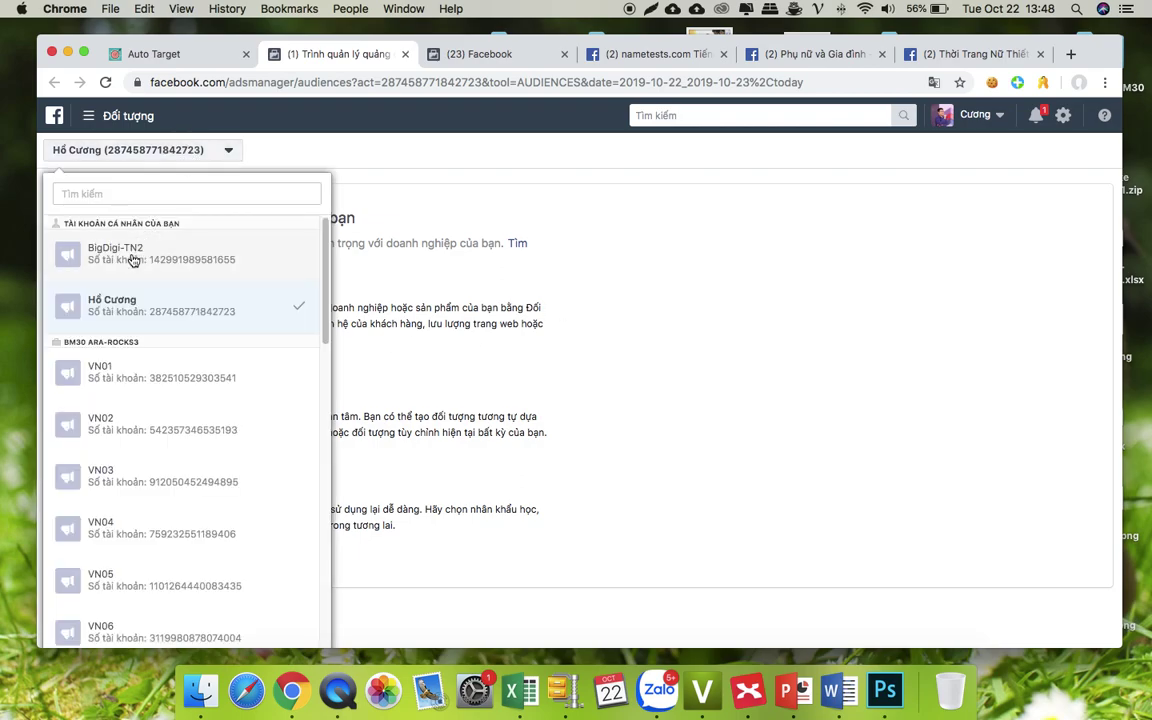
type("ca")
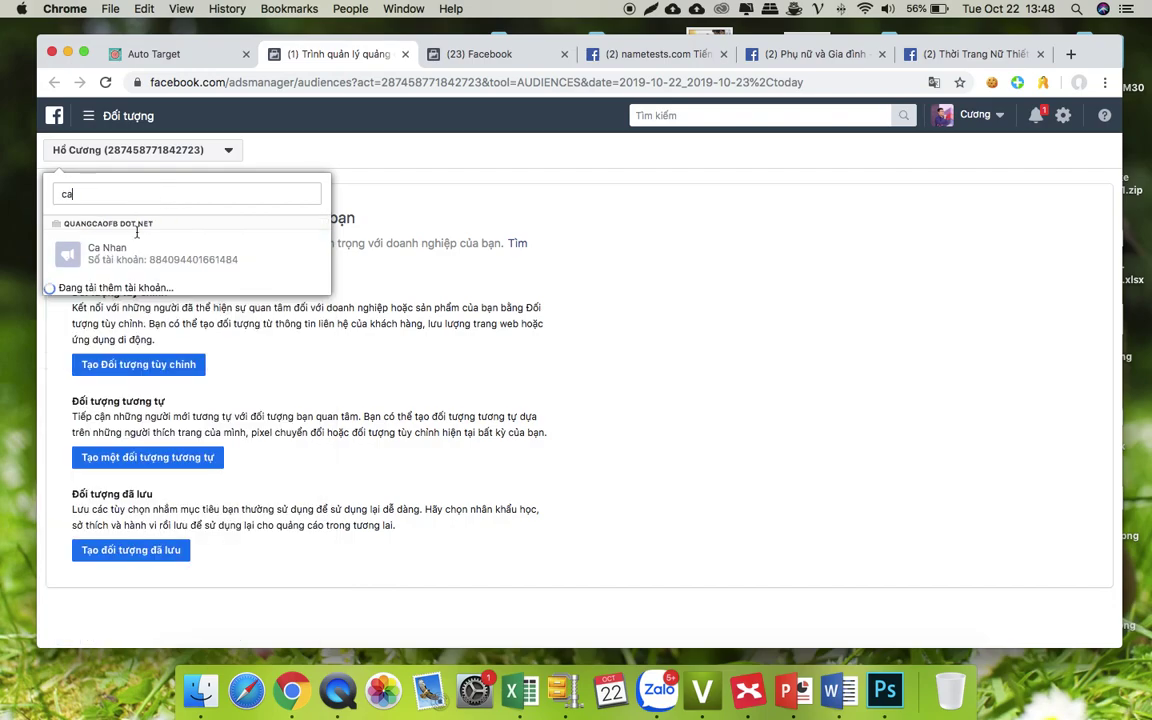
left_click(134, 259)
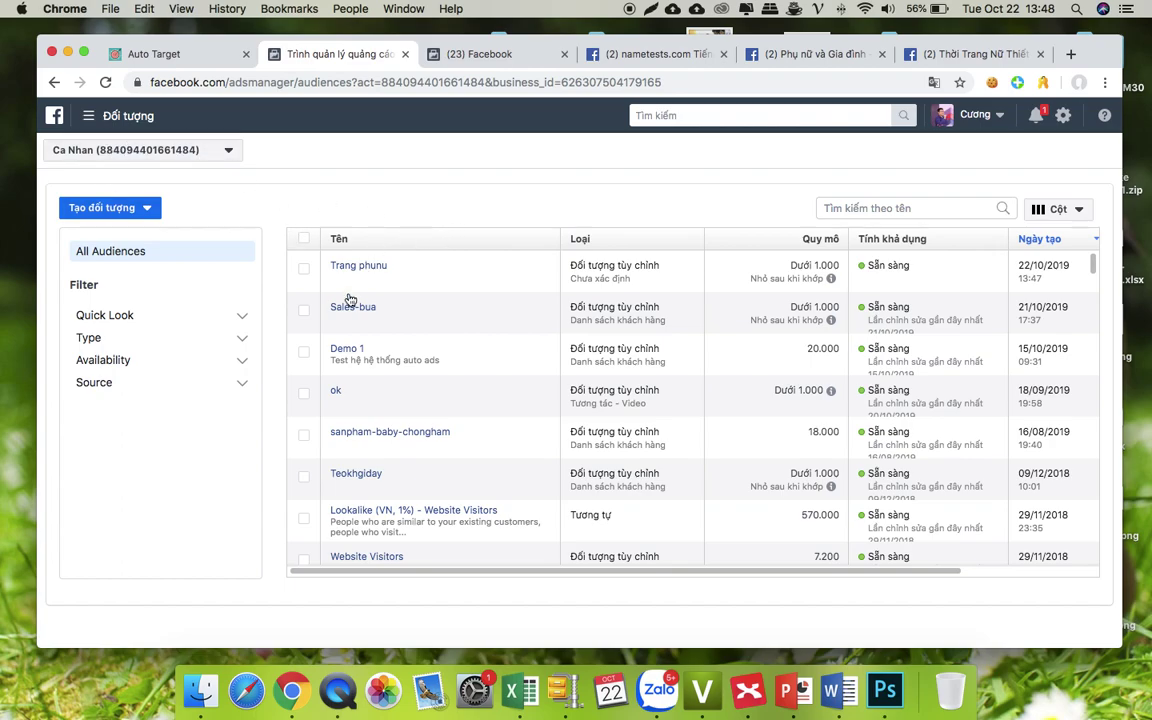
- Check the details and size of the Trang phunu audience in the audience list
mouse_move(383, 276)
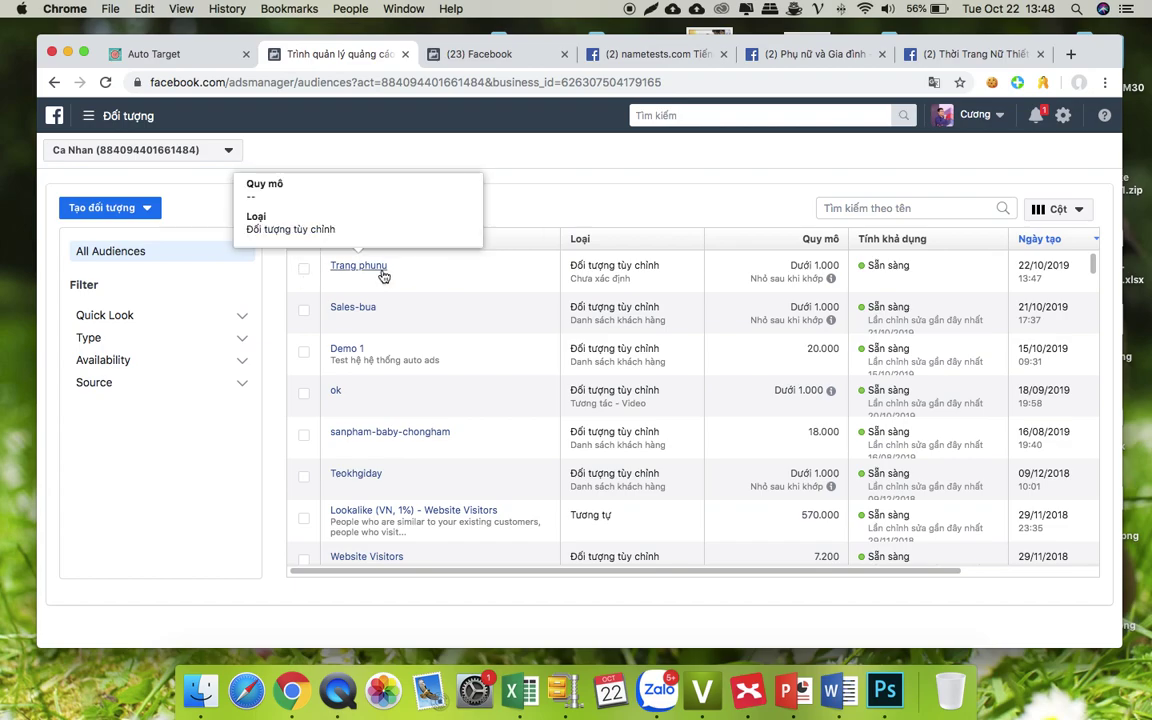
mouse_move(746, 278)
left_mouse_down()
mouse_move(812, 279)
mouse_move(742, 267)
left_mouse_up()
left_click(785, 267)
left_click(742, 267)
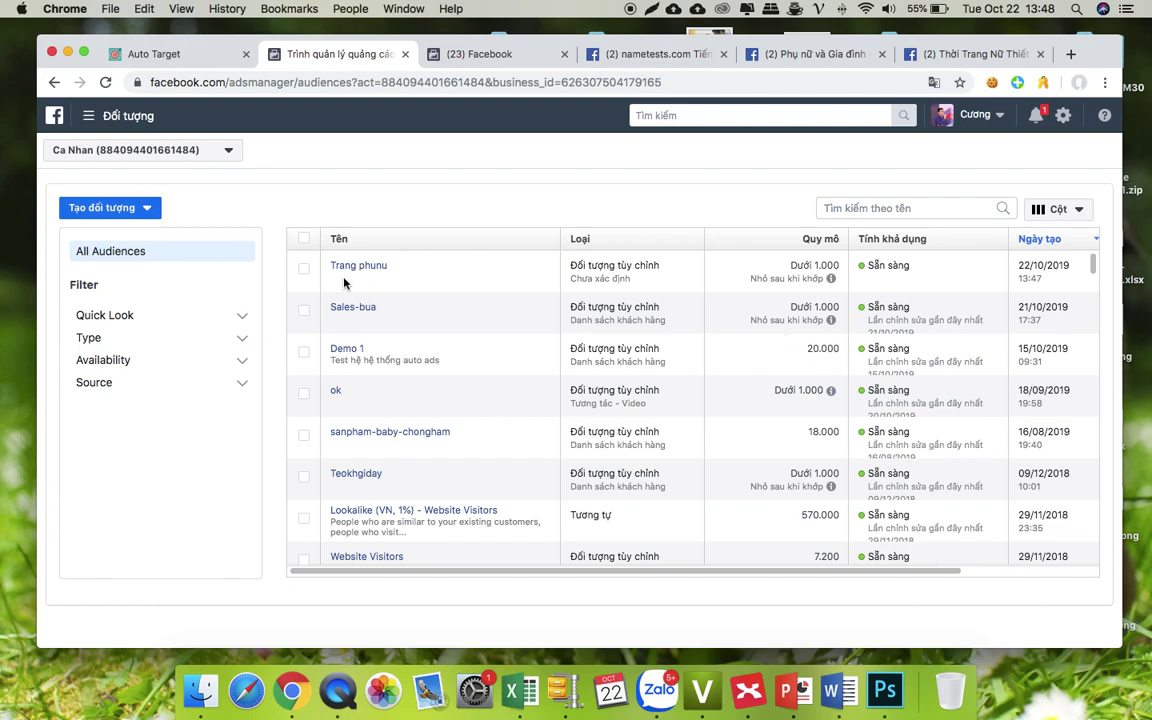
- View the additional actions available for the Trang phunu audience, then deselect it
left_click(304, 270)
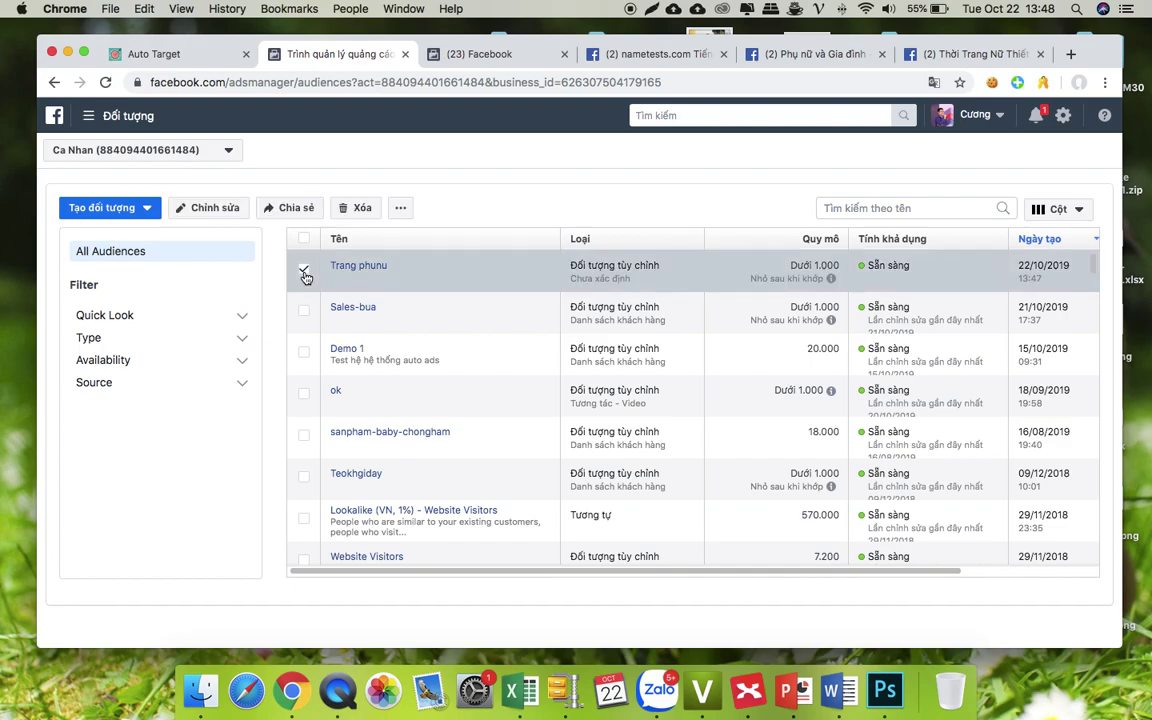
left_click(402, 209)
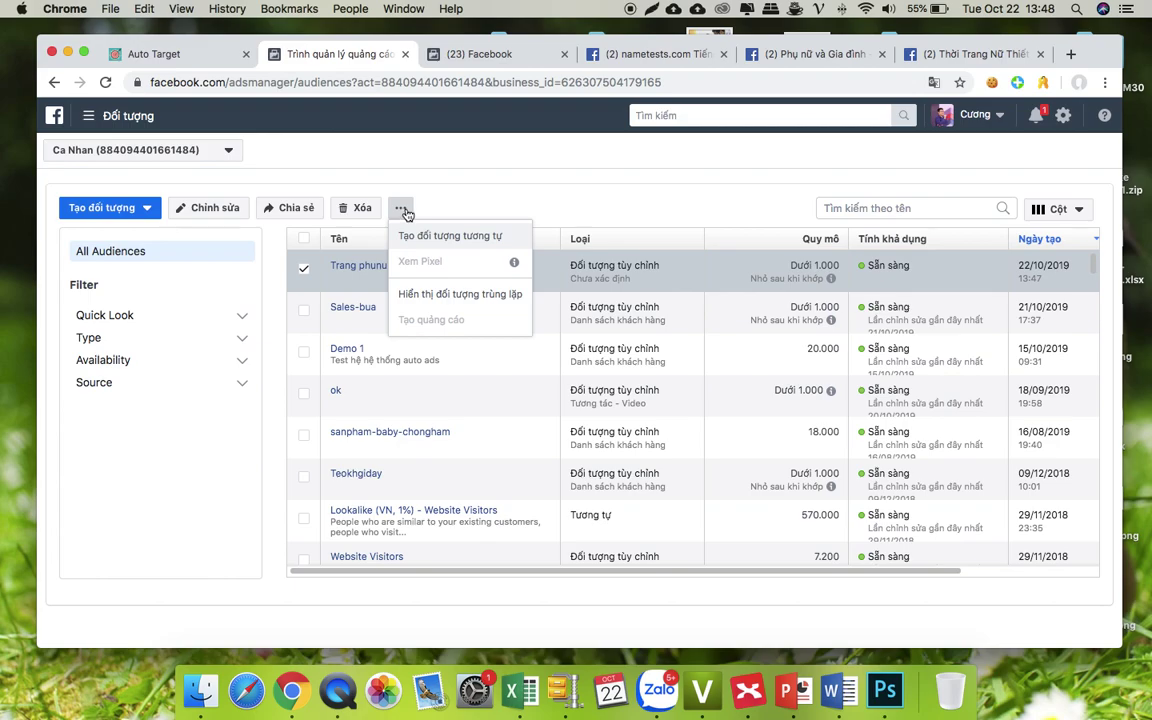
left_click(474, 188)
left_click(304, 272)
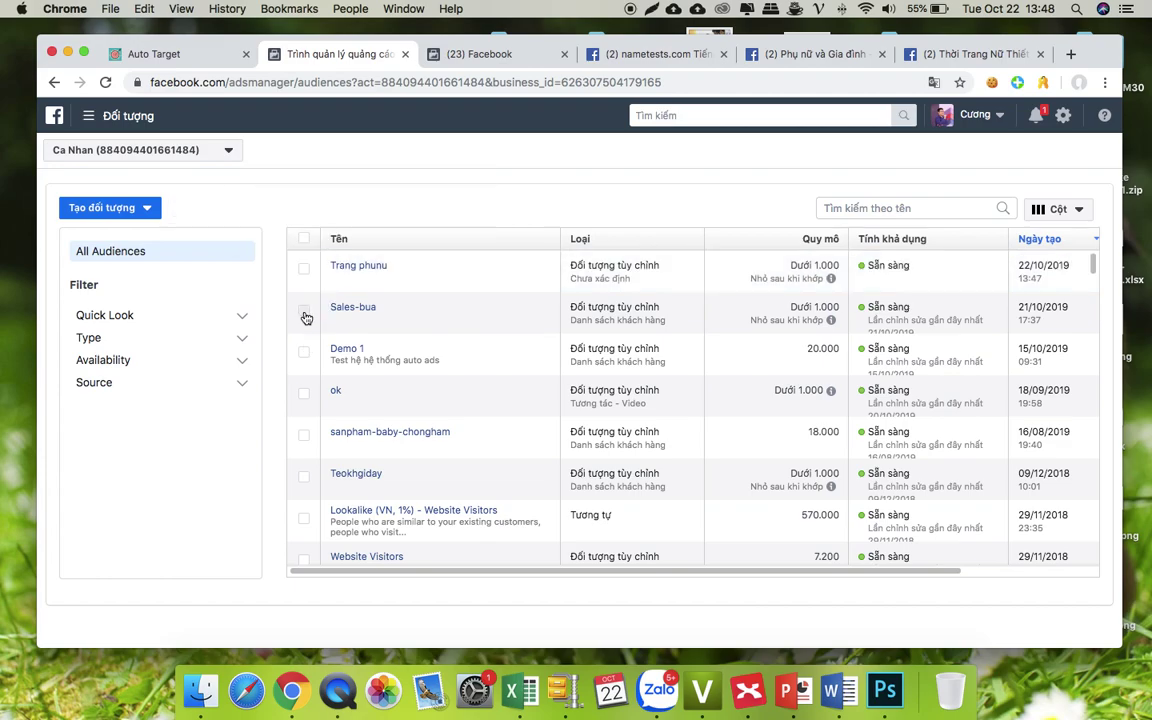
- Start a new ad campaign from the Sales-bua audience with the Tương tác objective and continue to the ad set
left_click(304, 311)
left_click(400, 207)
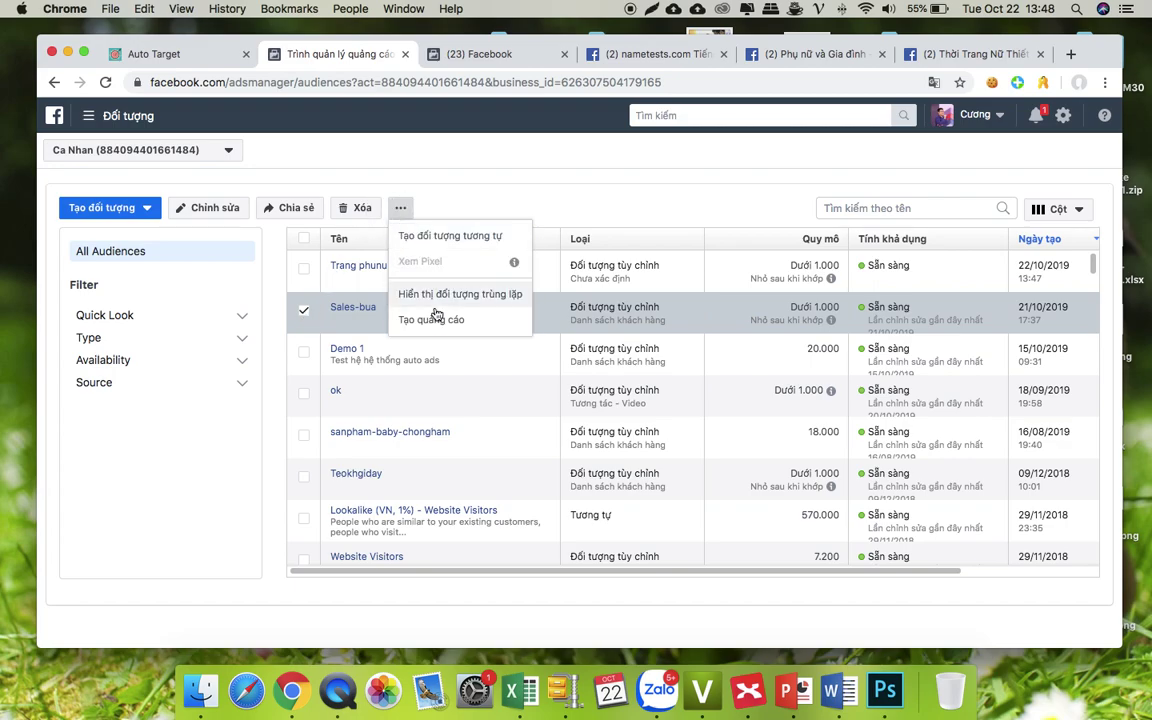
left_click(590, 265)
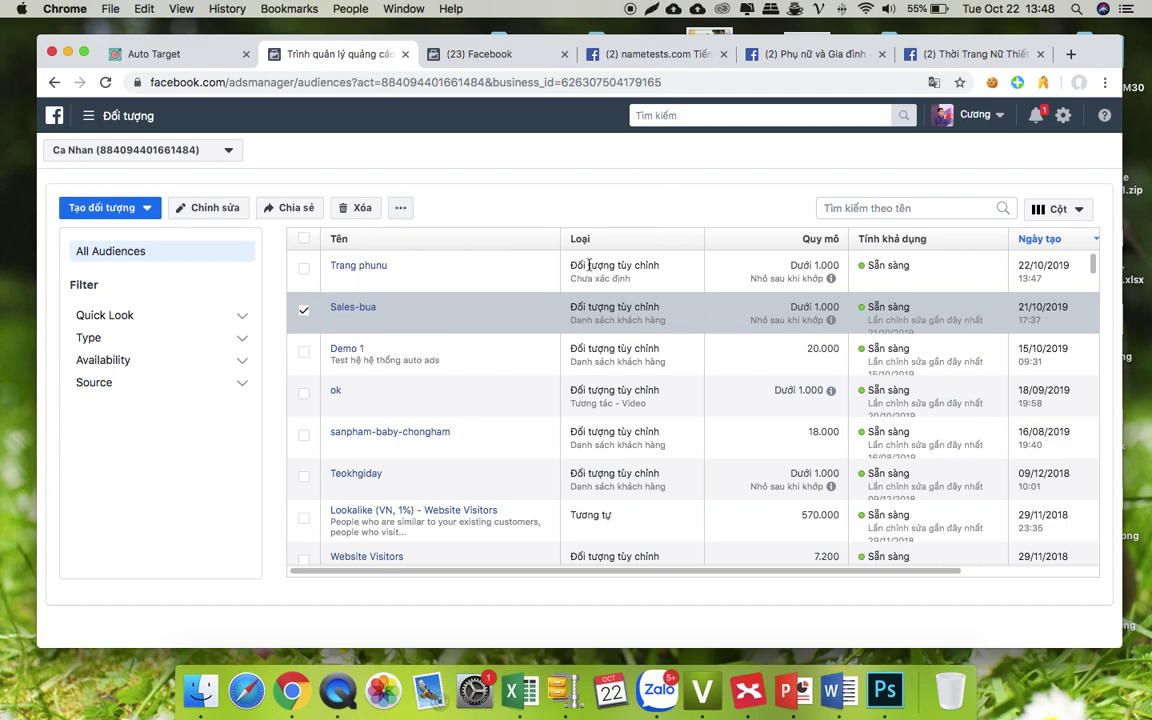
left_click(401, 208)
left_click(434, 320)
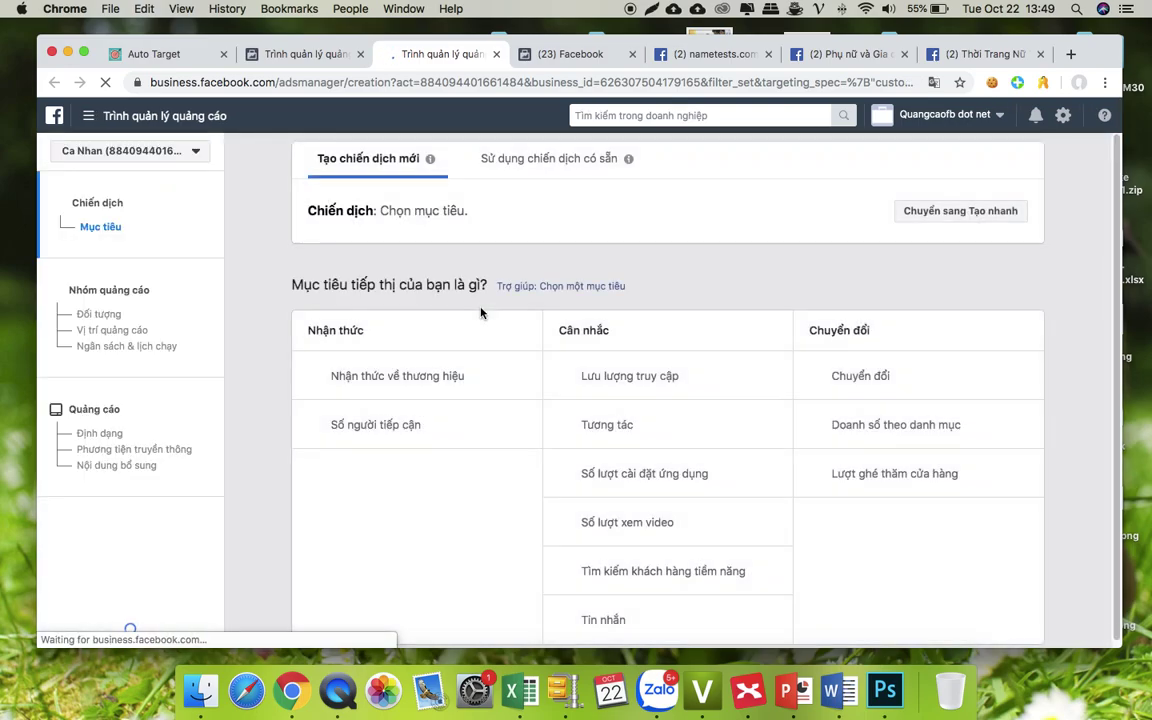
left_click(660, 422)
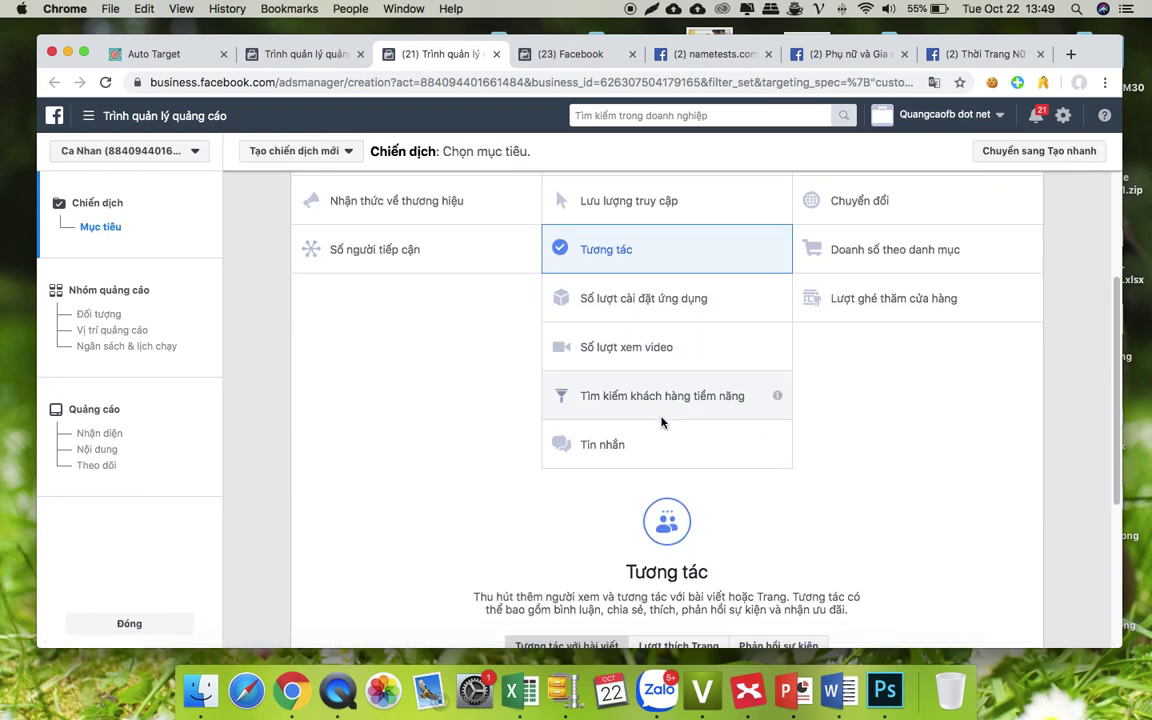
left_click(667, 573)
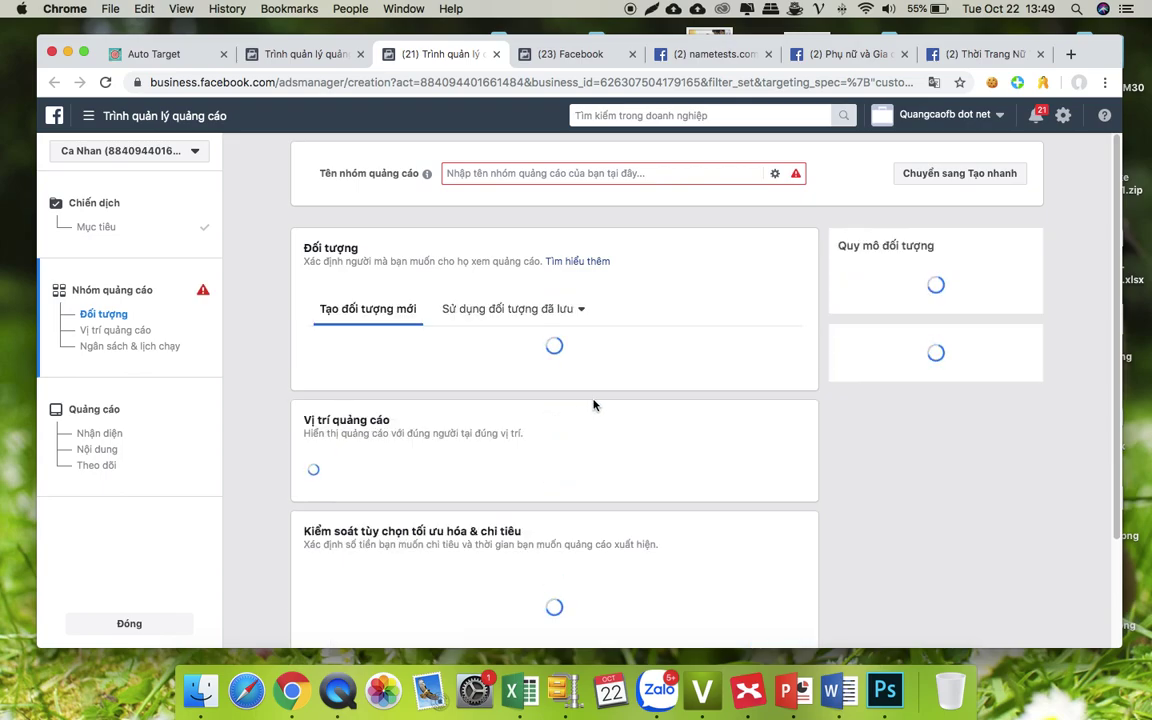
- Name the new ad set "ok"
left_click(571, 178)
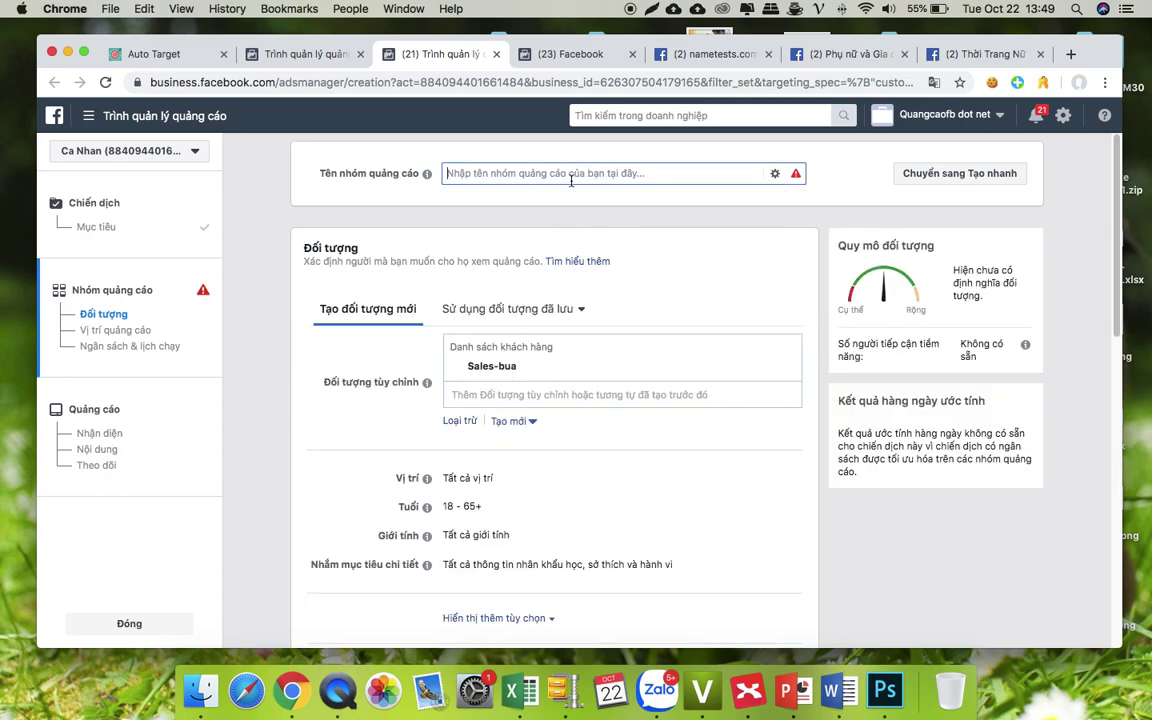
type("ok")
left_click(278, 342)
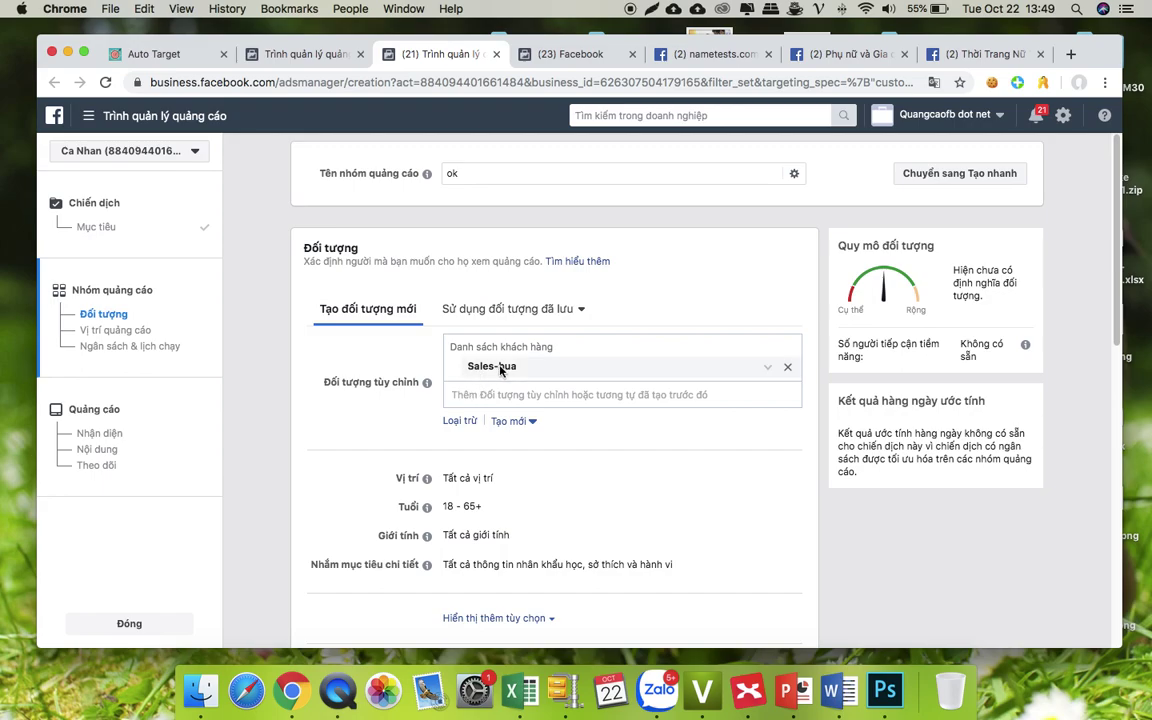
- Find the Trang phunu audience by searching "phu" and add it to the ad set's custom audiences
left_click(474, 396)
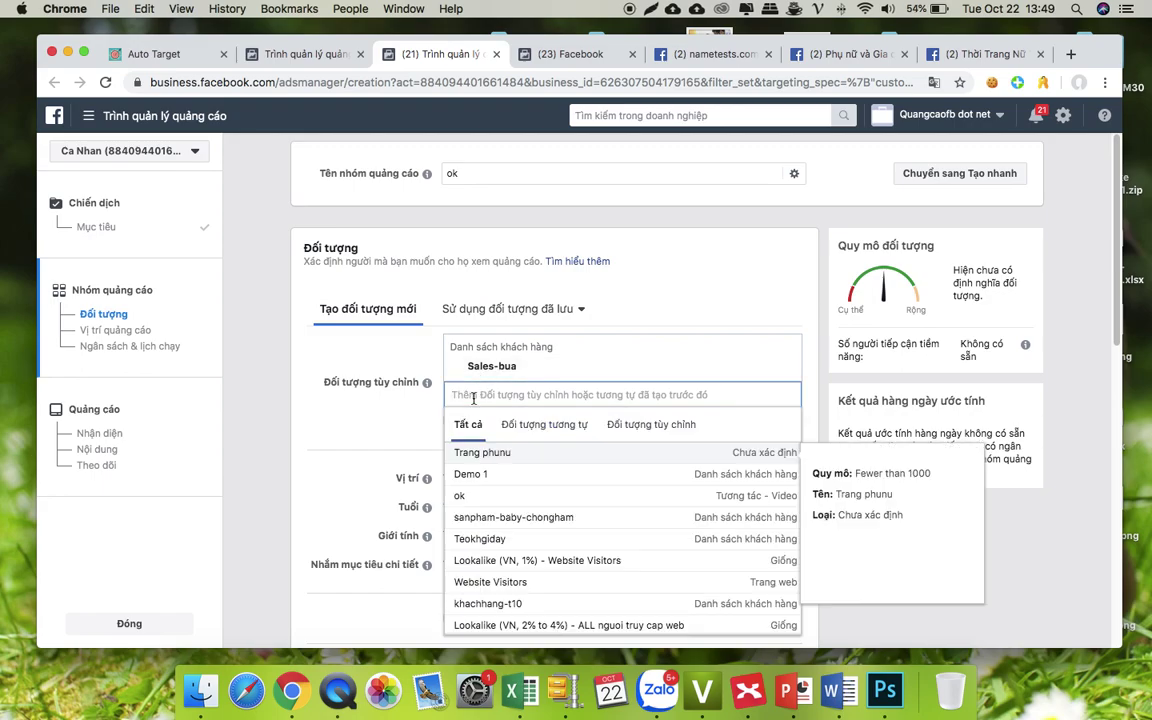
type("phu")
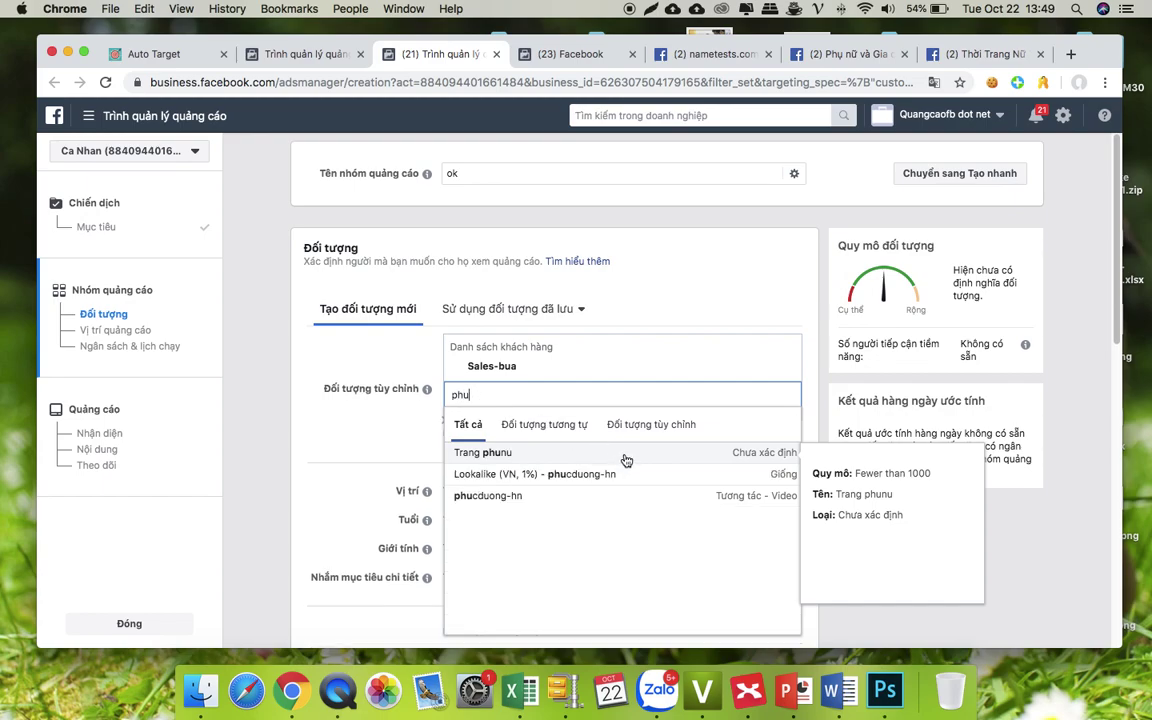
left_click(618, 453)
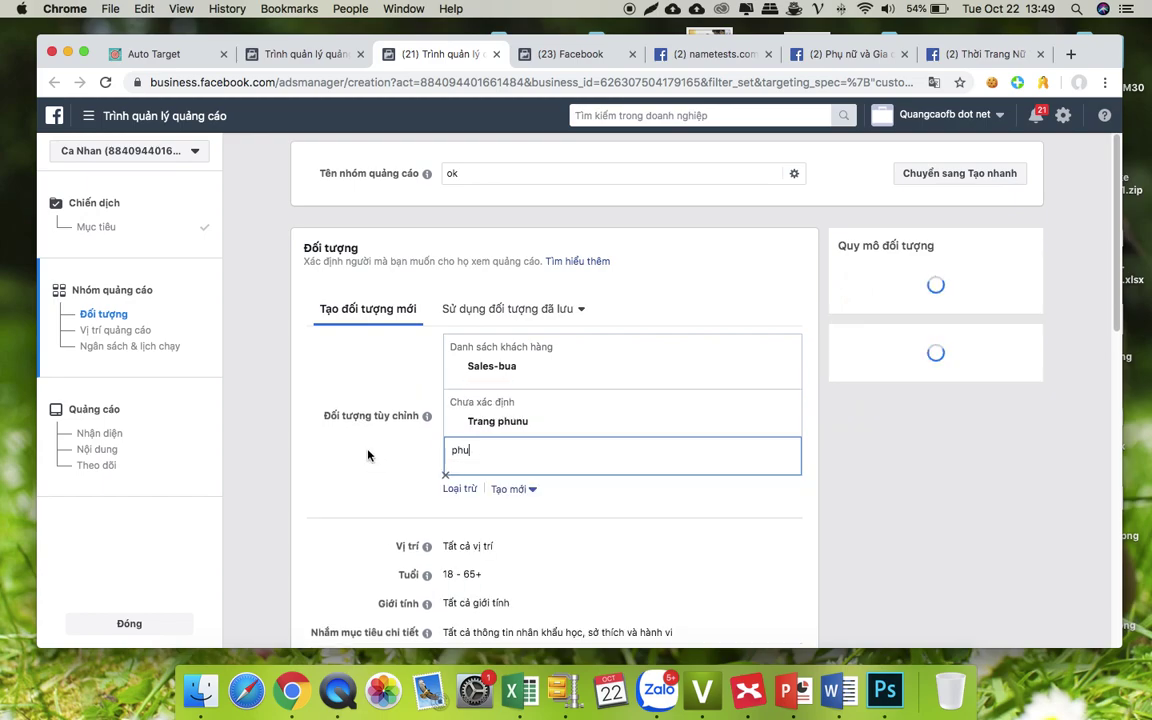
left_click(316, 363)
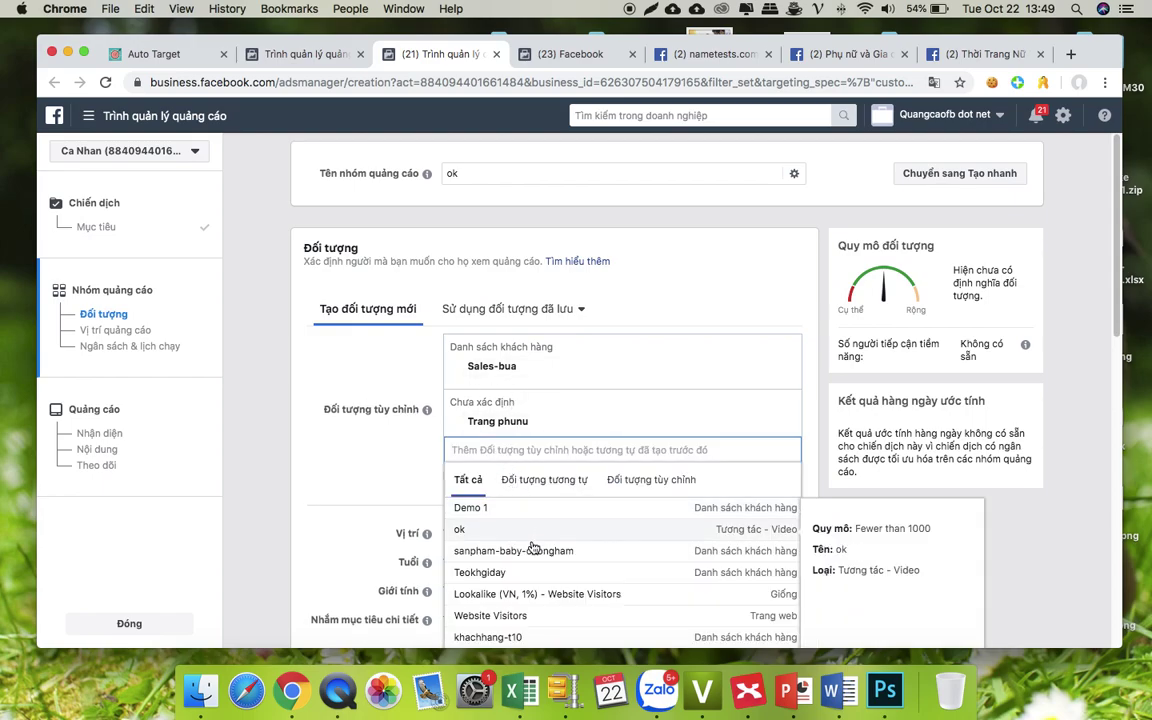
- Add the sanpham-baby-chongham and Teokhgiday customer lists to the ad set's custom audiences and review the selection
left_click(530, 558)
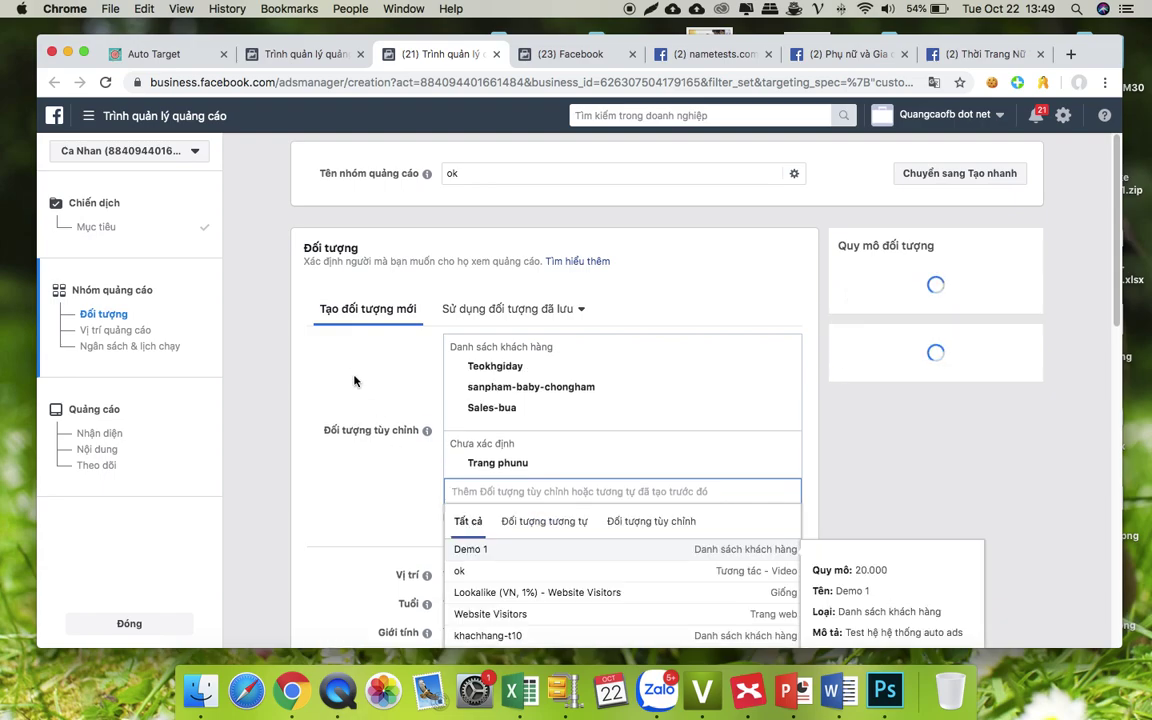
left_click(412, 391)
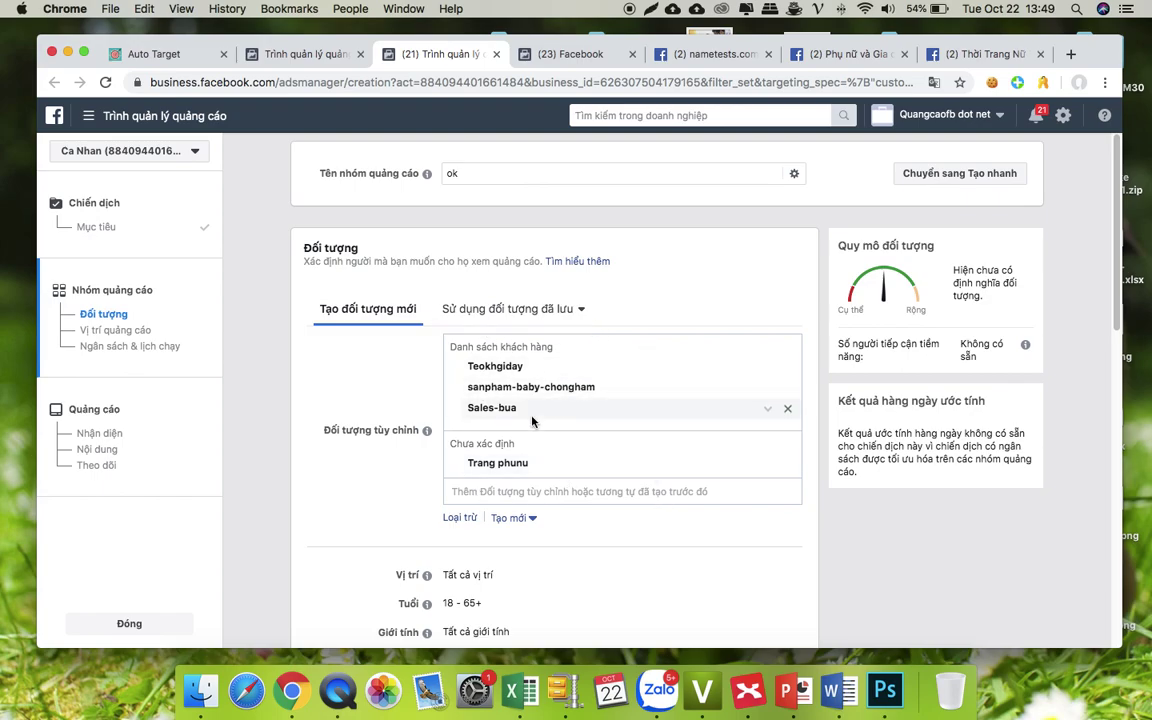
scroll(487, 416, "down", 5)
scroll(487, 416, "up", 5)
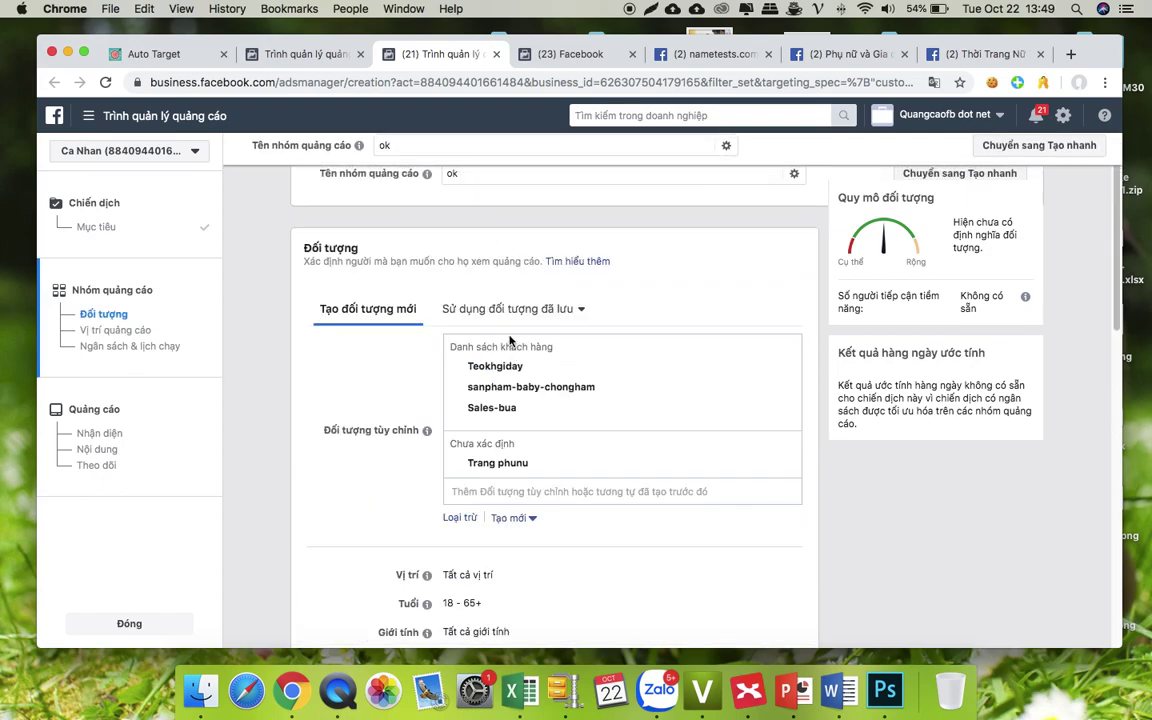
scroll(553, 487, "down", 2)
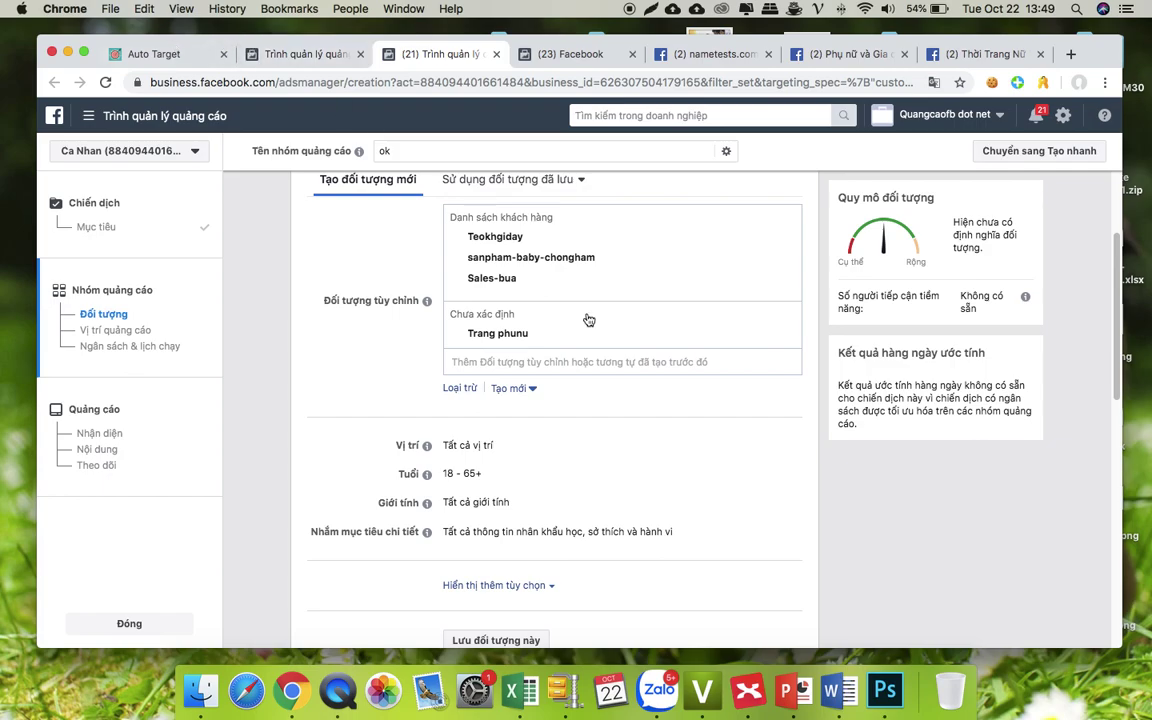
- Dismiss the audience creation dialog in Auto Target and close the Facebook custom audience terms page
left_click(172, 54)
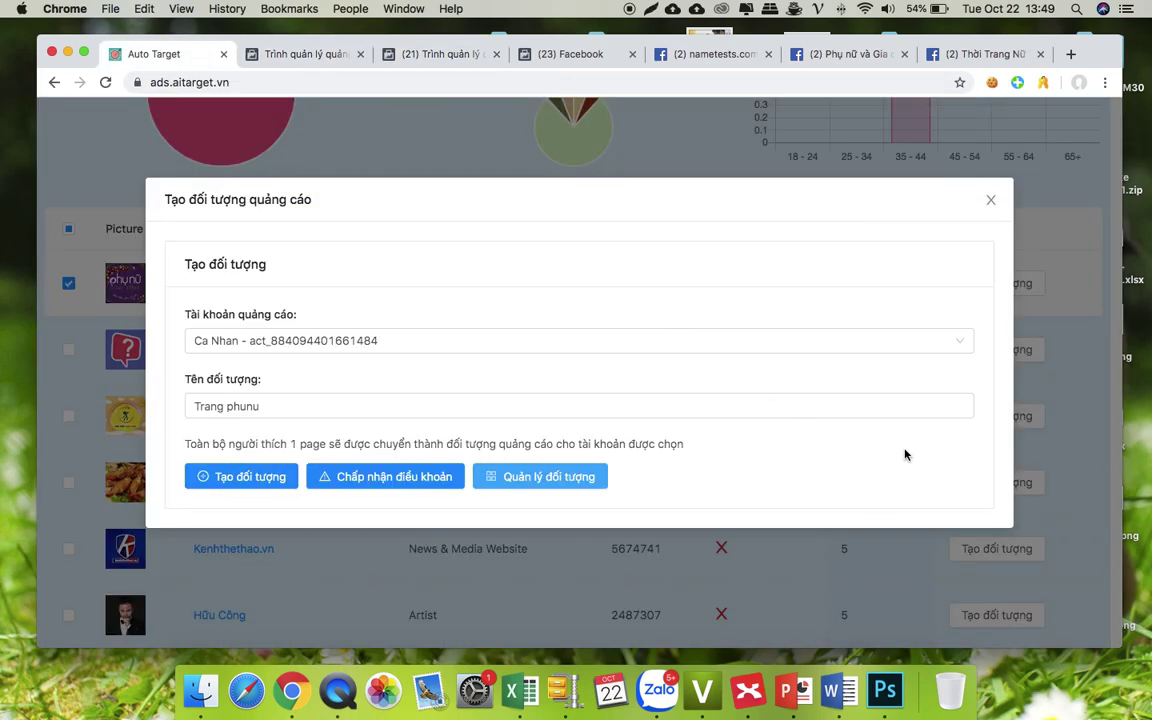
left_click(992, 203)
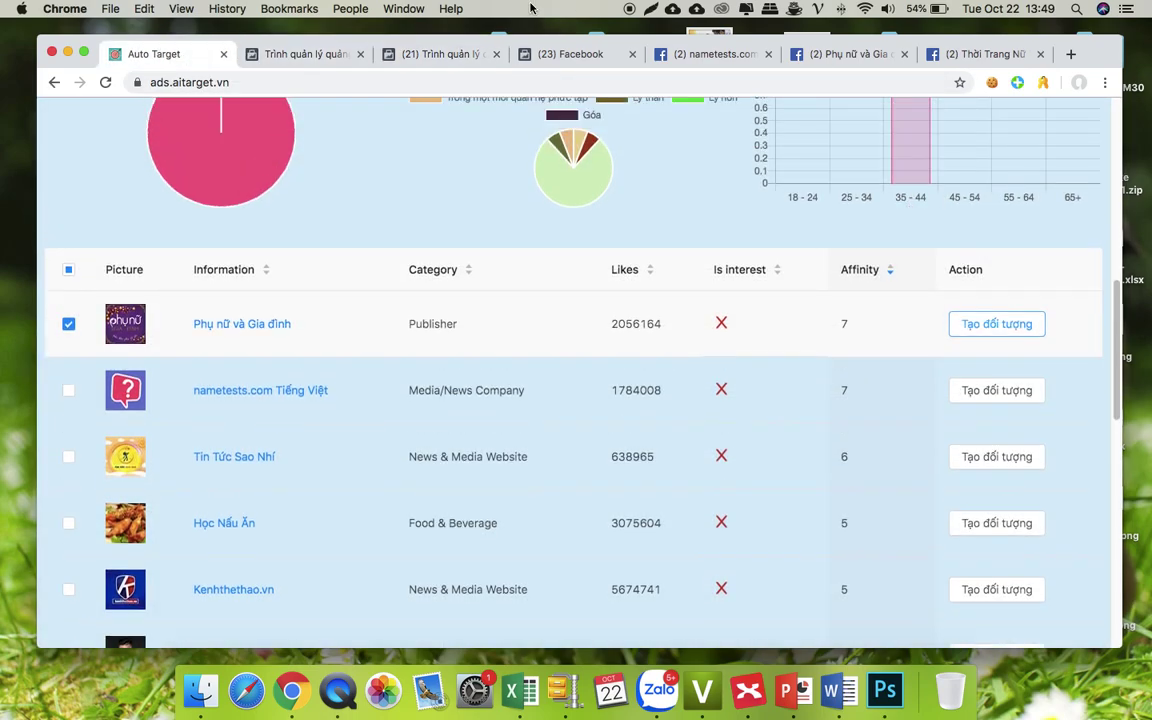
left_click(593, 55)
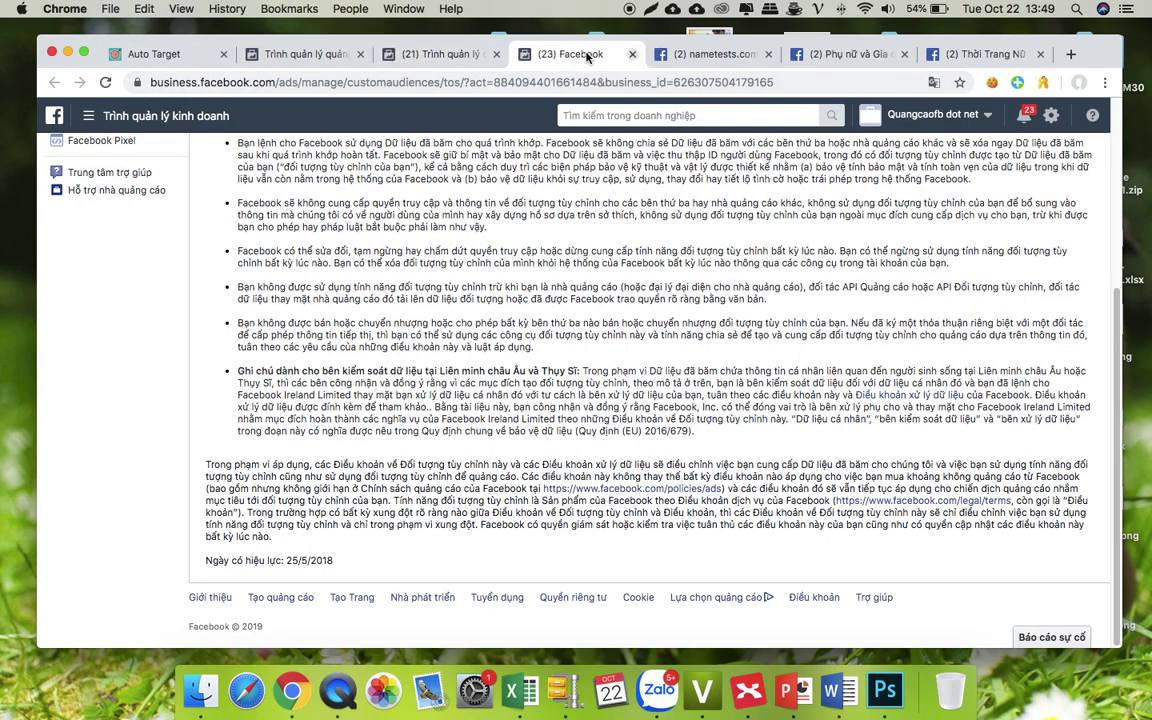
key("super+w")
- Set the ad set's target age range to 35–44
left_click(755, 477)
left_click(478, 552)
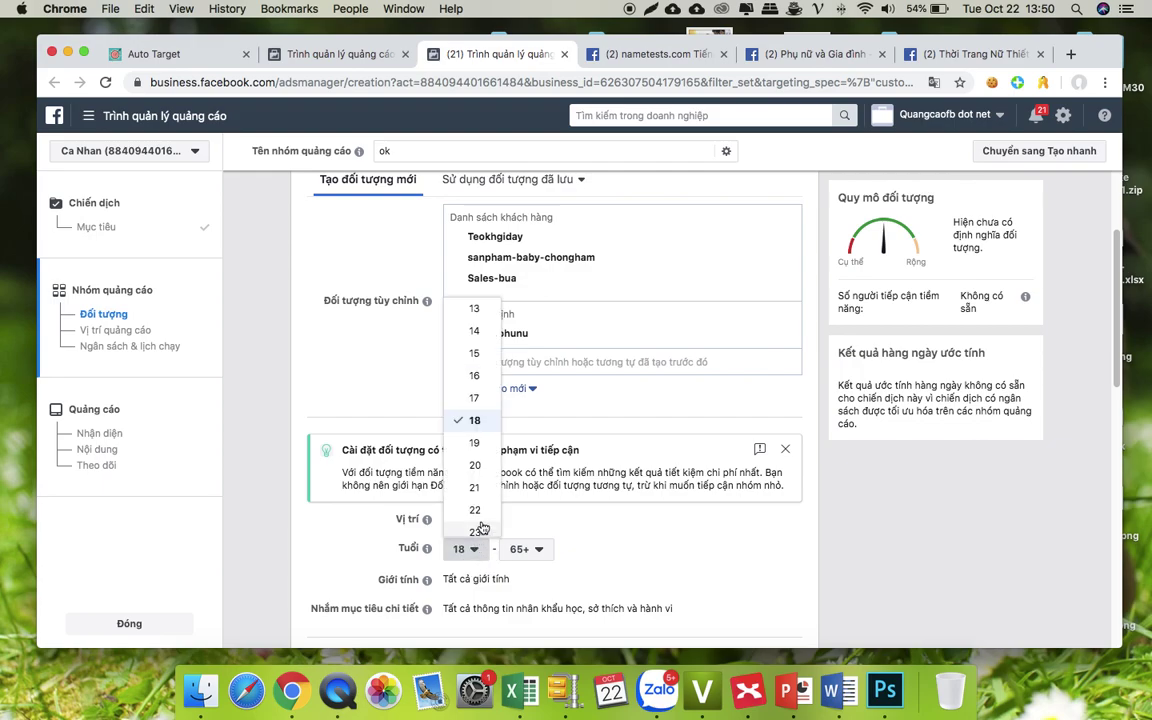
scroll(476, 430, "down", 5)
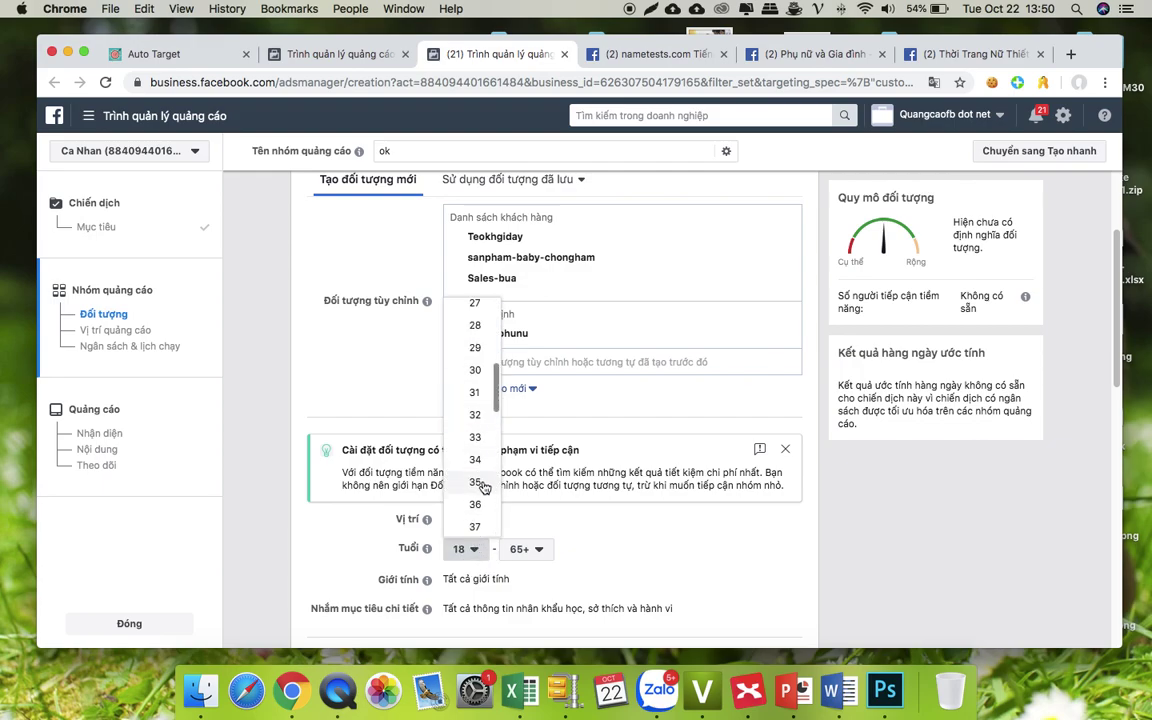
left_click(540, 552)
scroll(553, 424, "up", 5)
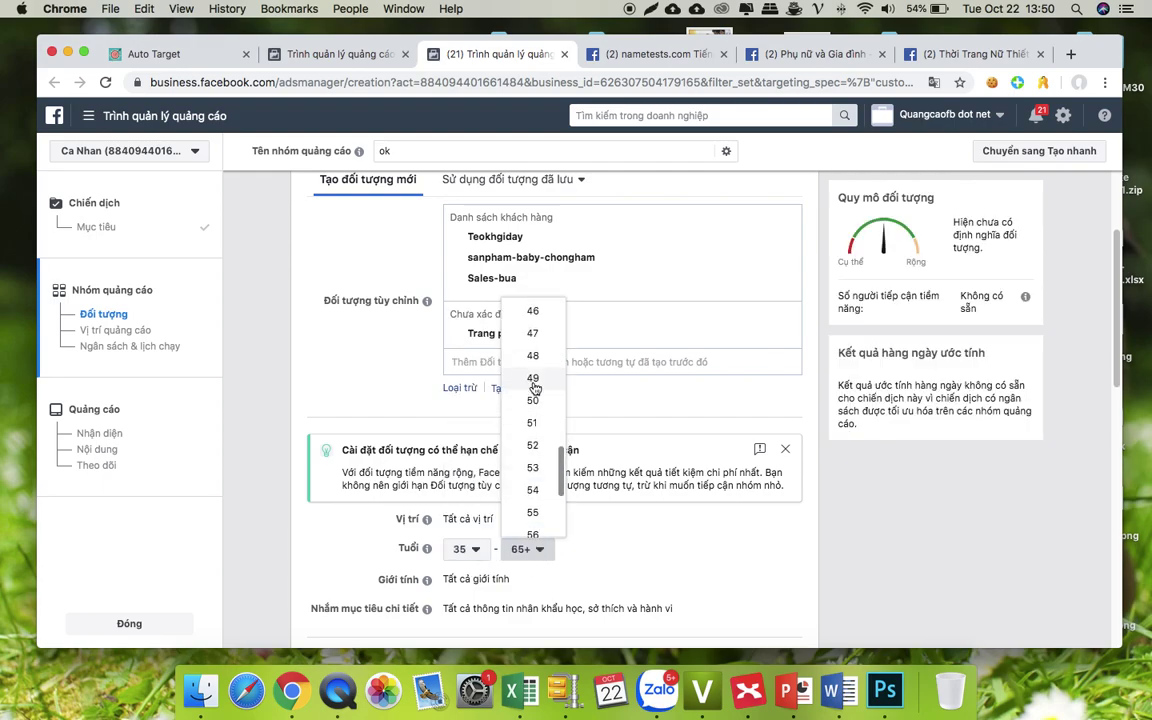
scroll(540, 330, "up", 3)
left_click(534, 466)
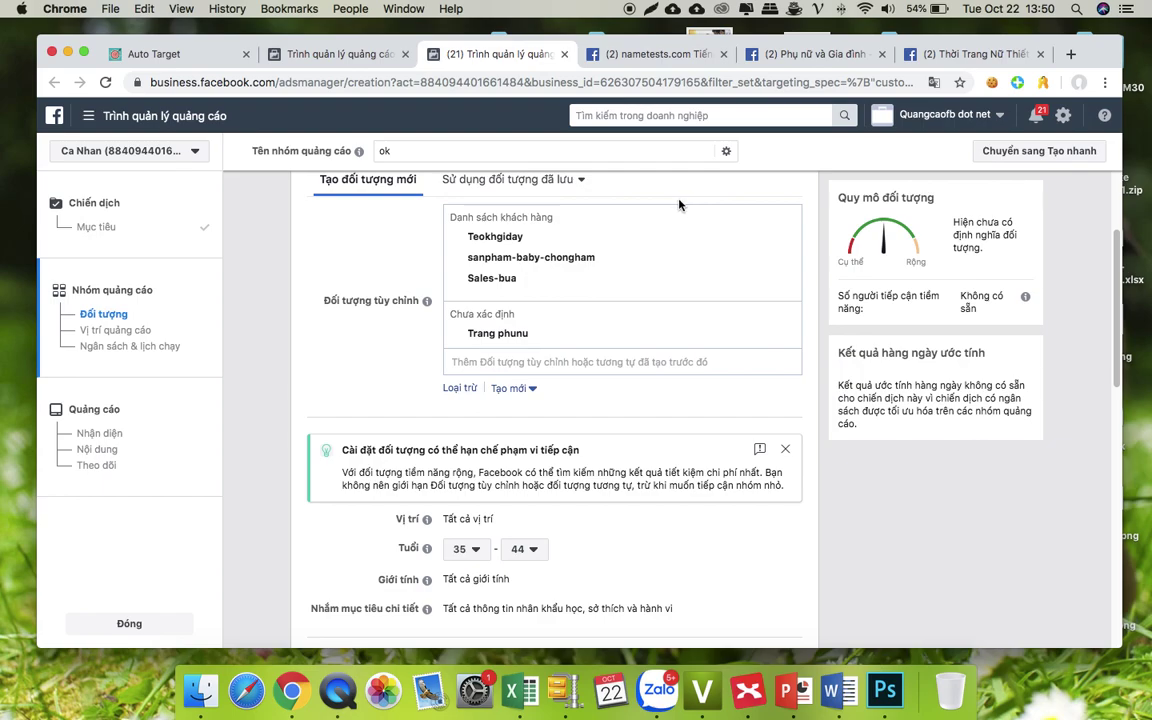
- Look back at the post-scanning form in Auto Target, then return to the ad set
left_click(195, 55)
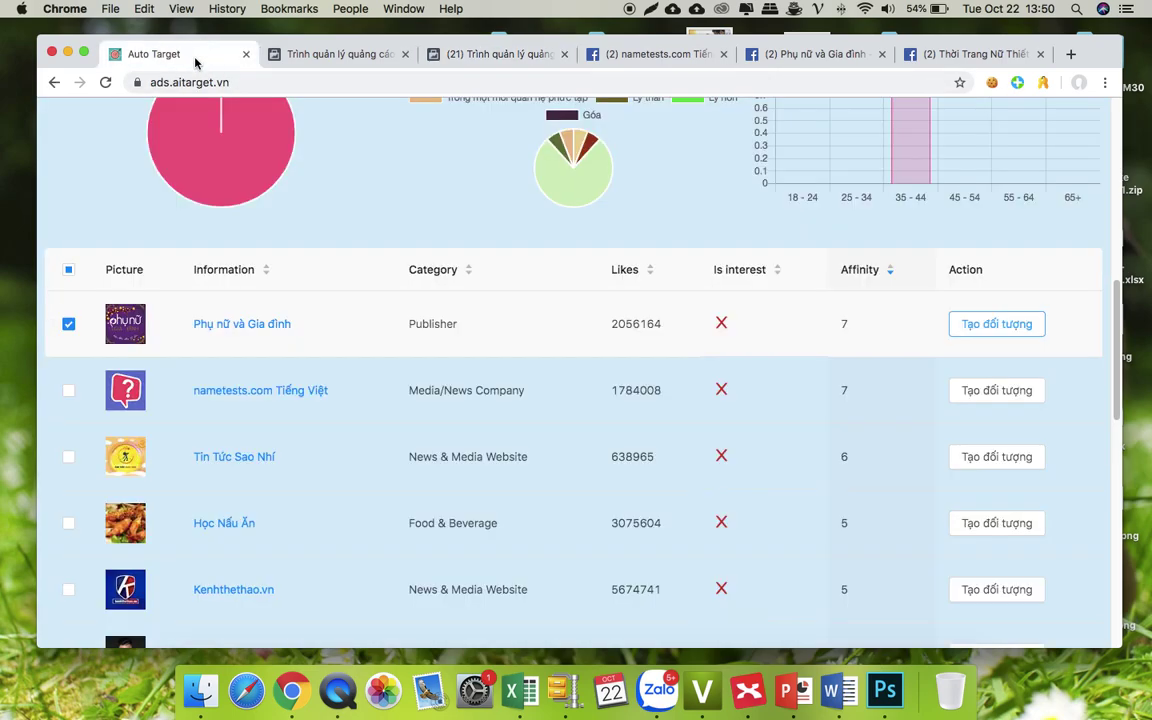
scroll(530, 240, "up", 10)
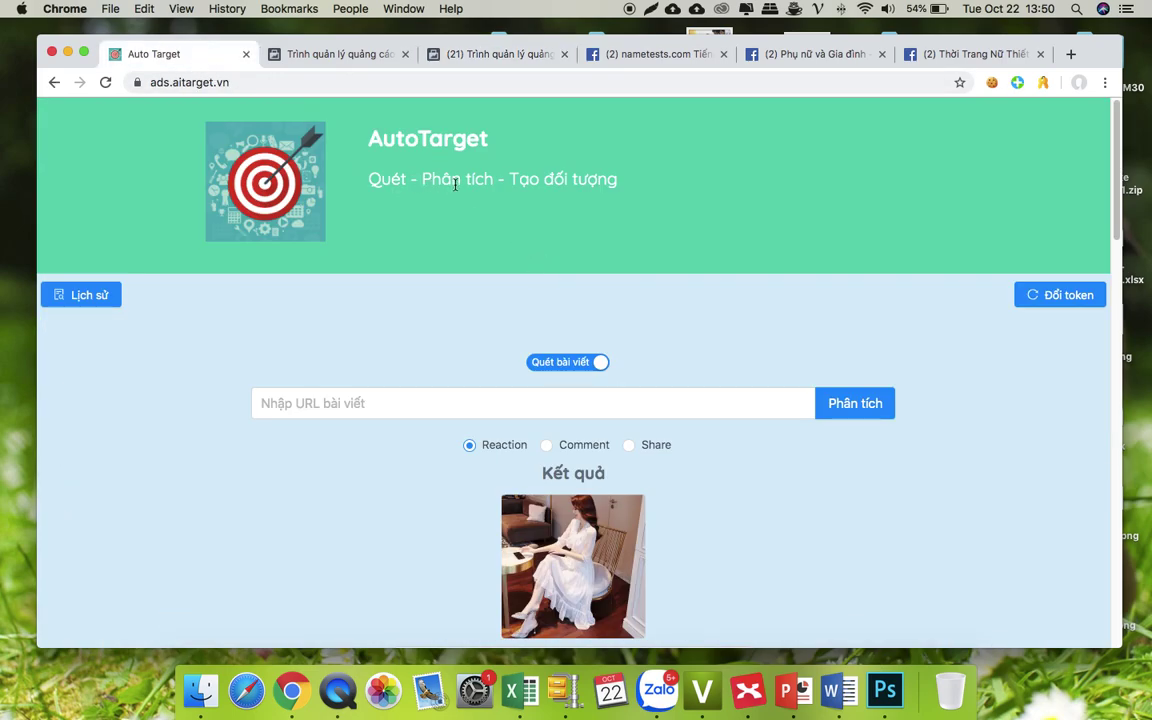
left_click(498, 60)
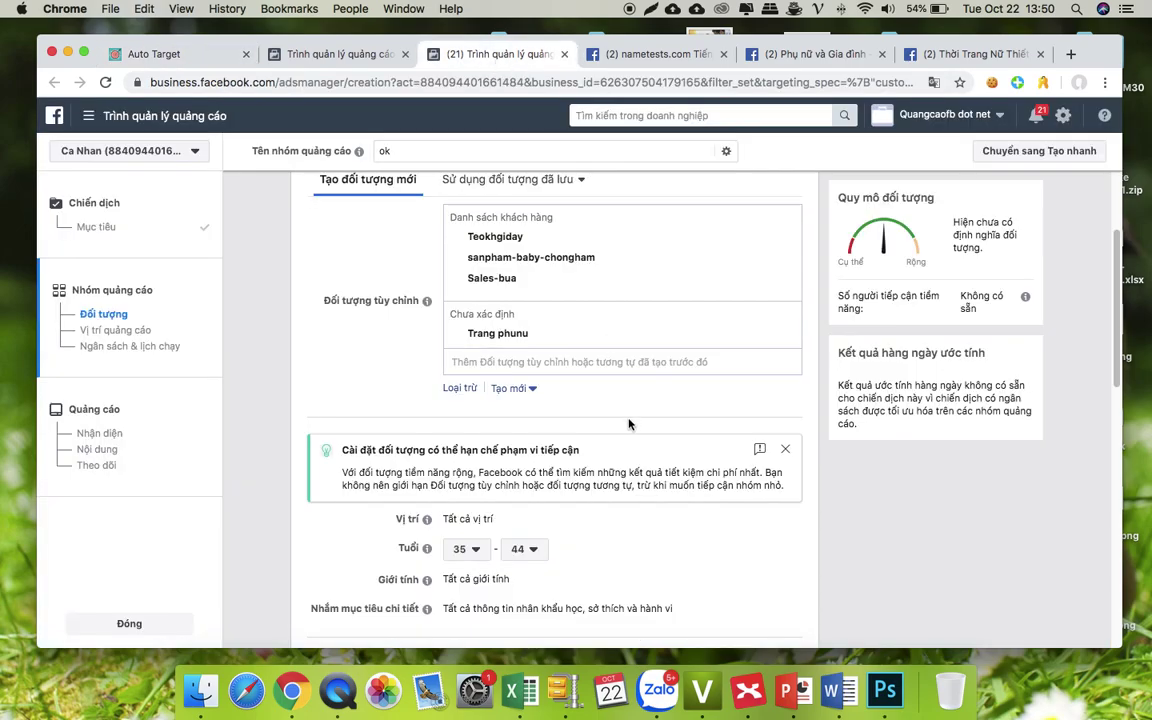
- Review the ad set's audience, ad placement, and optimization and spending settings
scroll(629, 424, "down", 5)
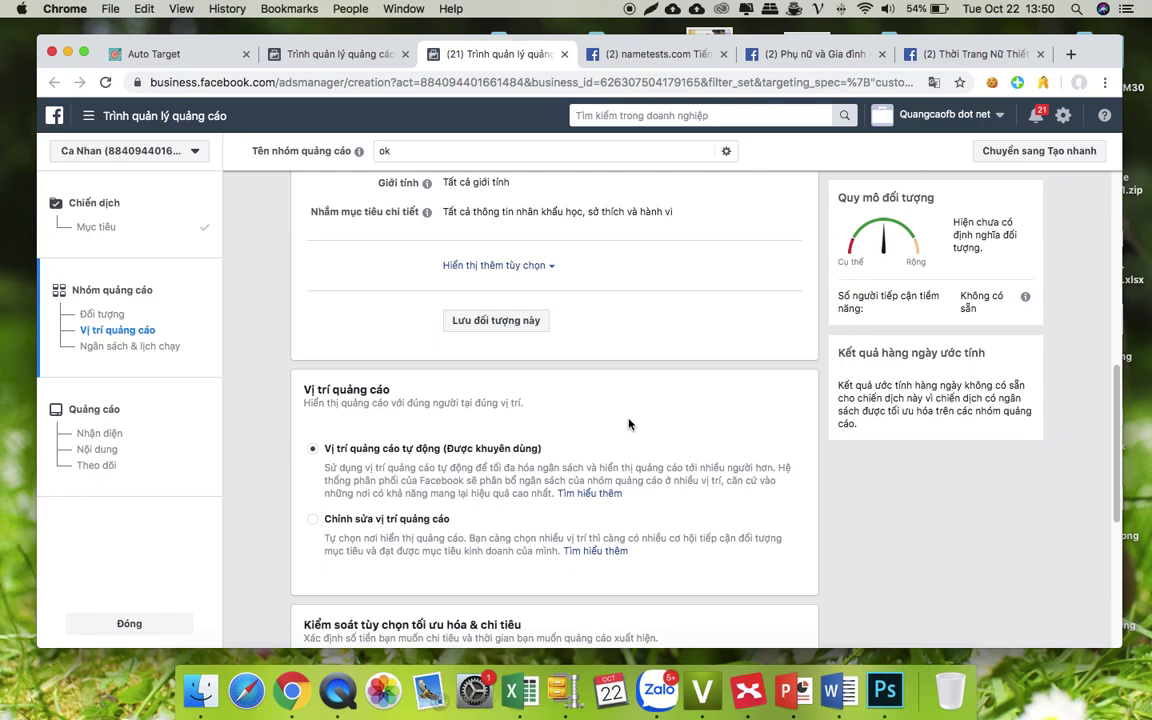
scroll(629, 424, "down", 3)
scroll(629, 424, "up", 4)
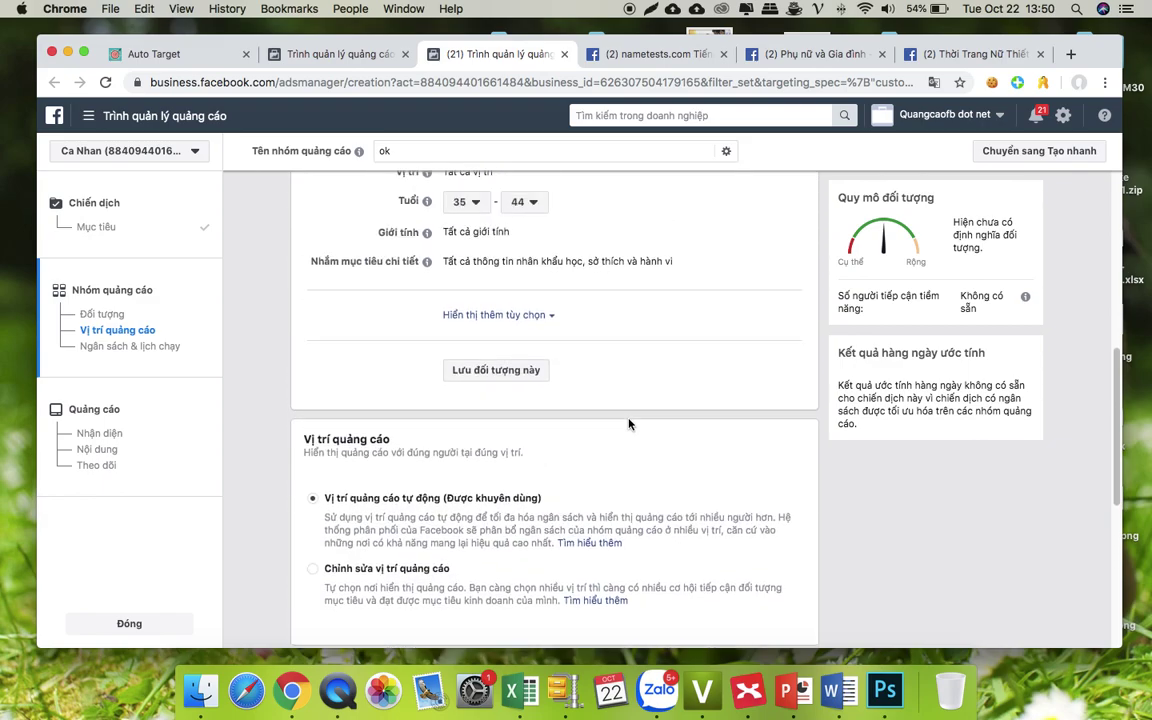
scroll(629, 424, "up", 5)
scroll(629, 424, "down", 7)
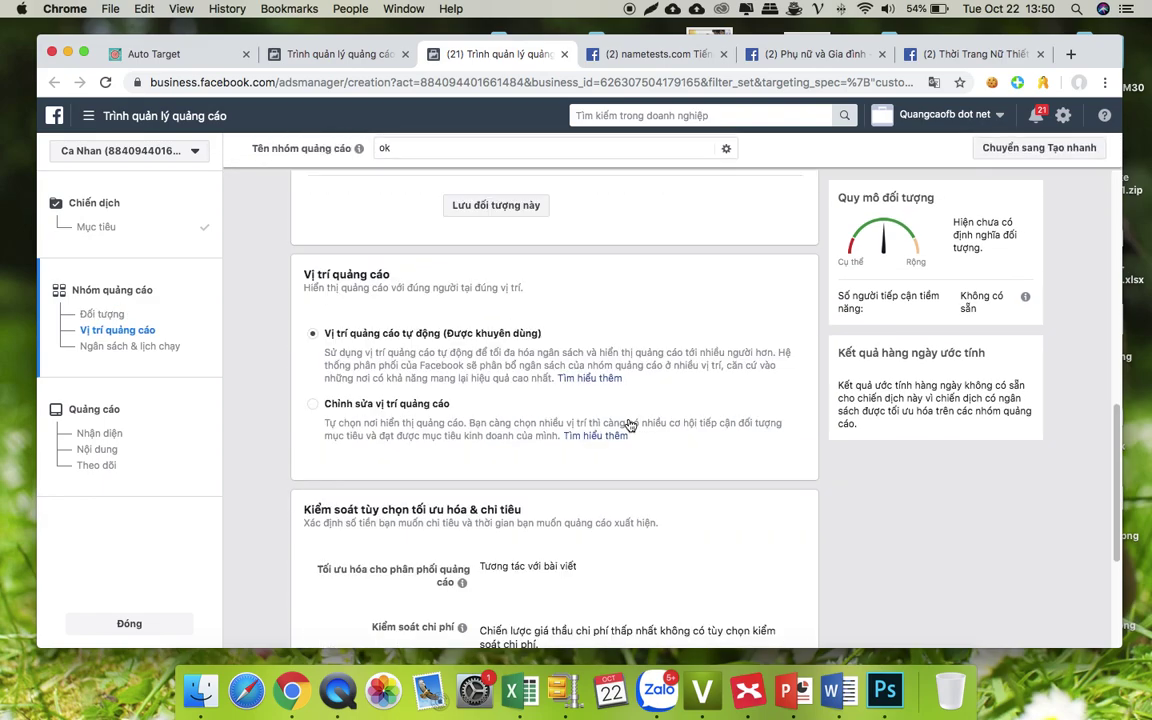
scroll(629, 424, "down", 3)
scroll(629, 420, "up", 8)
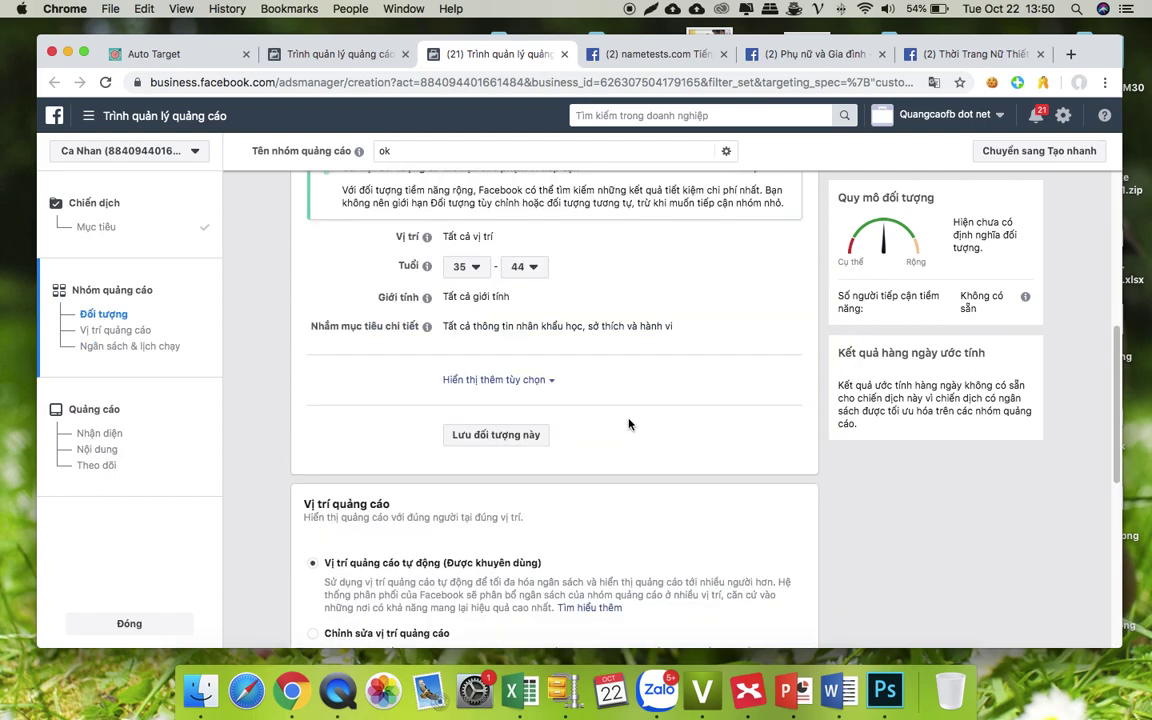
scroll(629, 424, "up", 1)
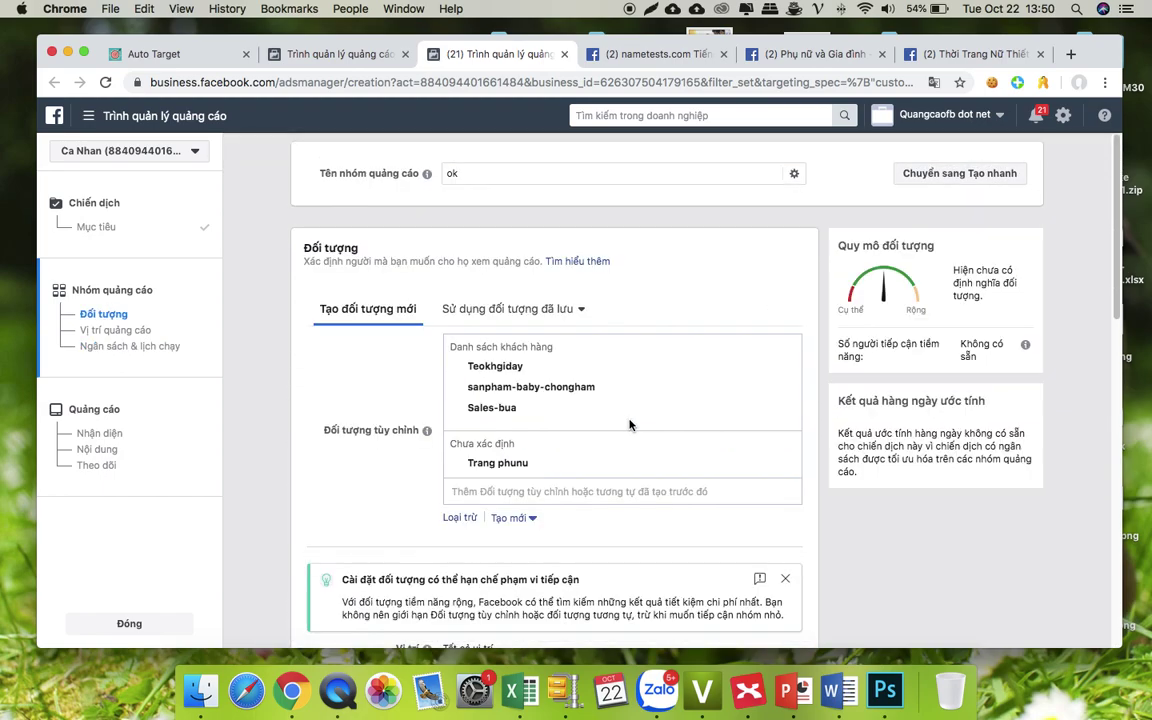
- Switch to Auto Target and examine the scanned post's gender, relationship and age charts and its related-page list
left_click(176, 60)
scroll(628, 372, "down", 5)
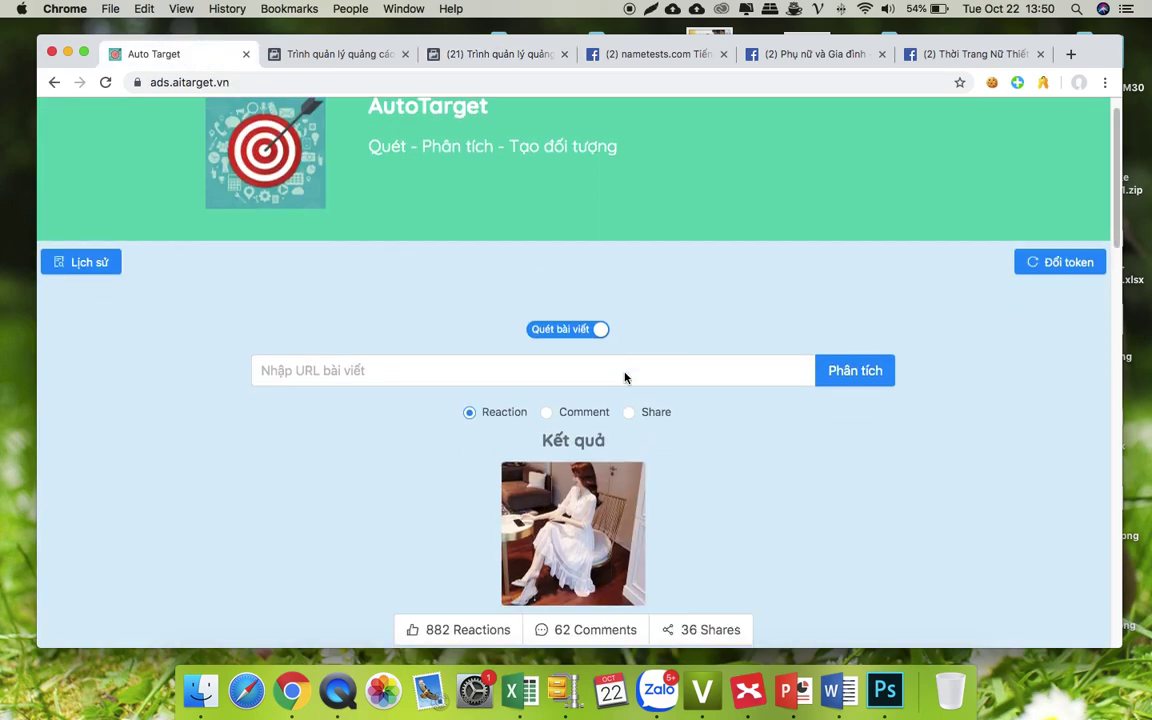
scroll(659, 370, "up", 5)
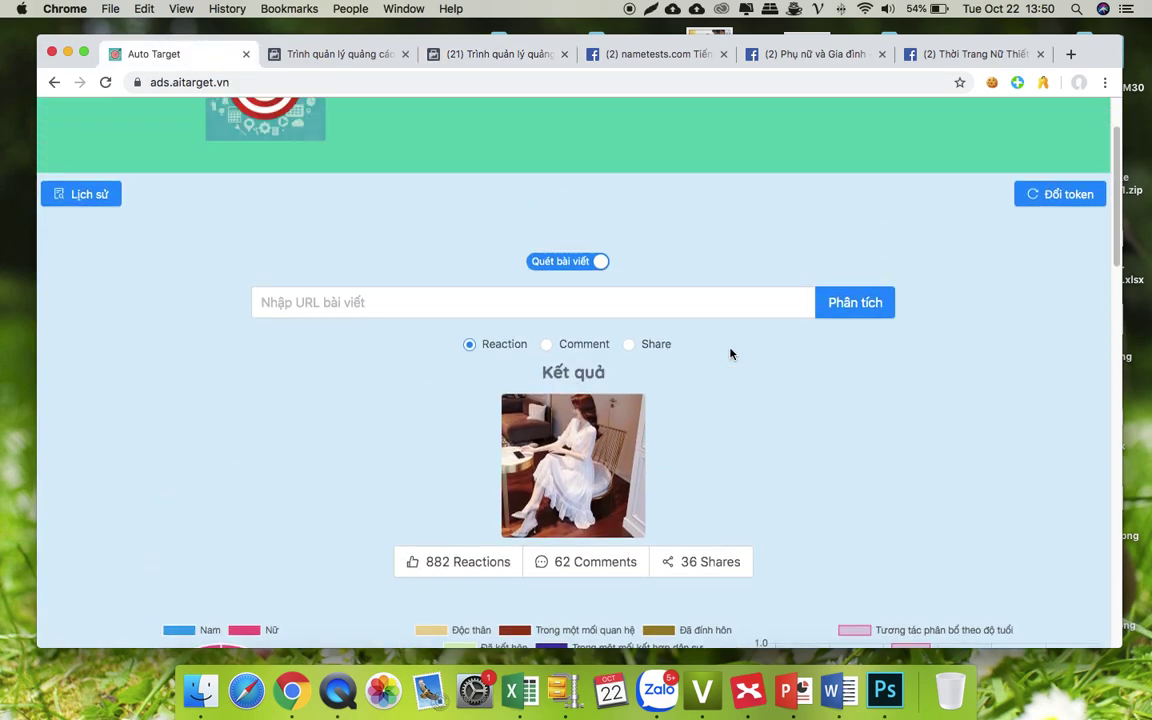
scroll(650, 305, "down", 10)
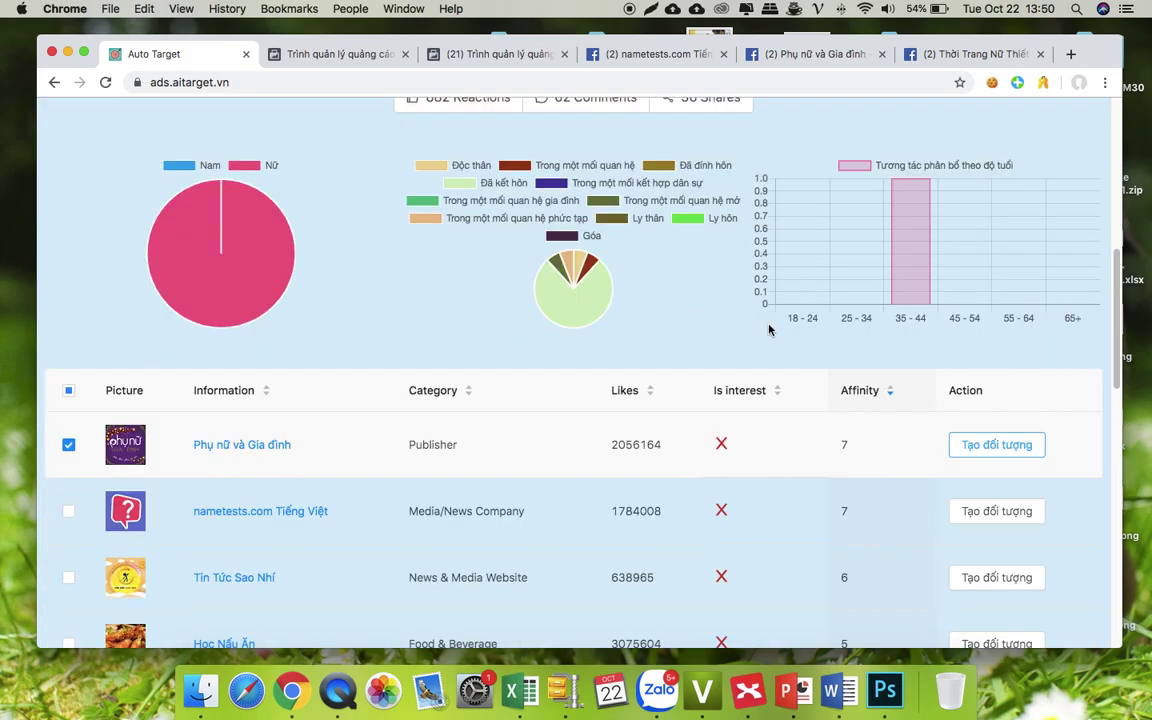
scroll(761, 329, "up", 5)
scroll(771, 330, "down", 5)
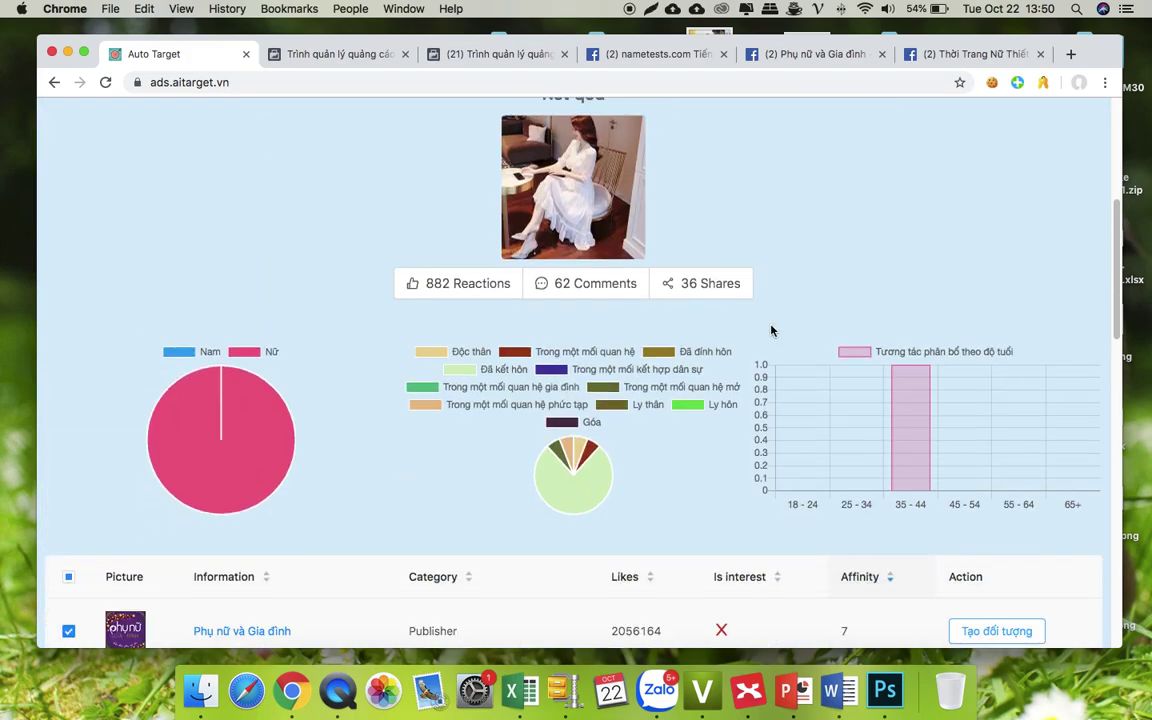